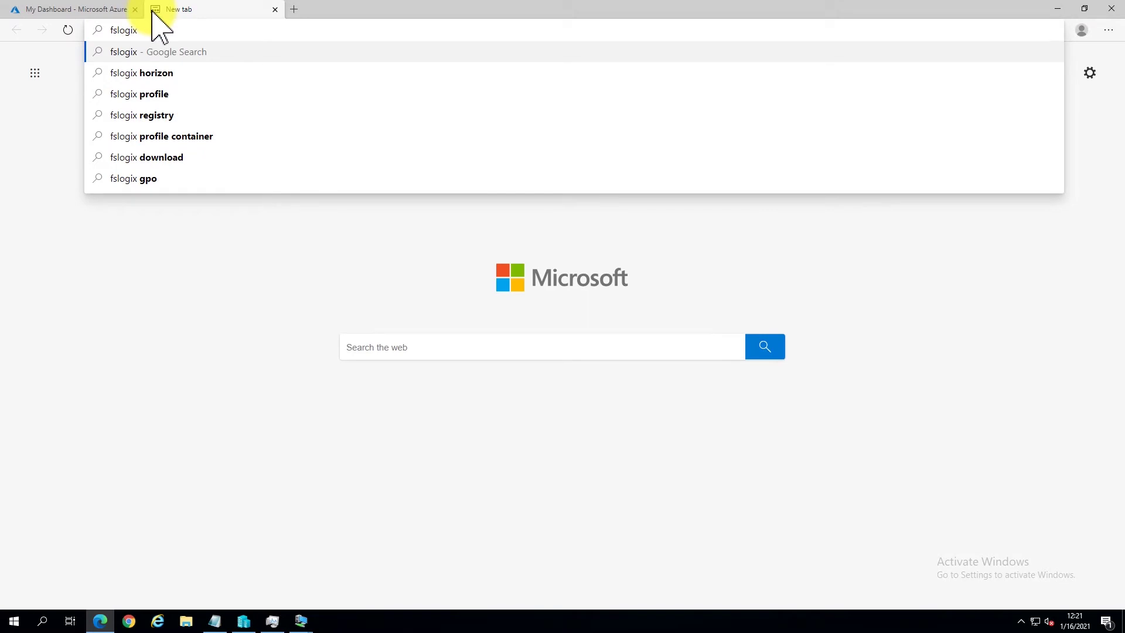
- Search for fslogix and go from the FSLogix Overview docs to the Install FSLogix page
key("Return")
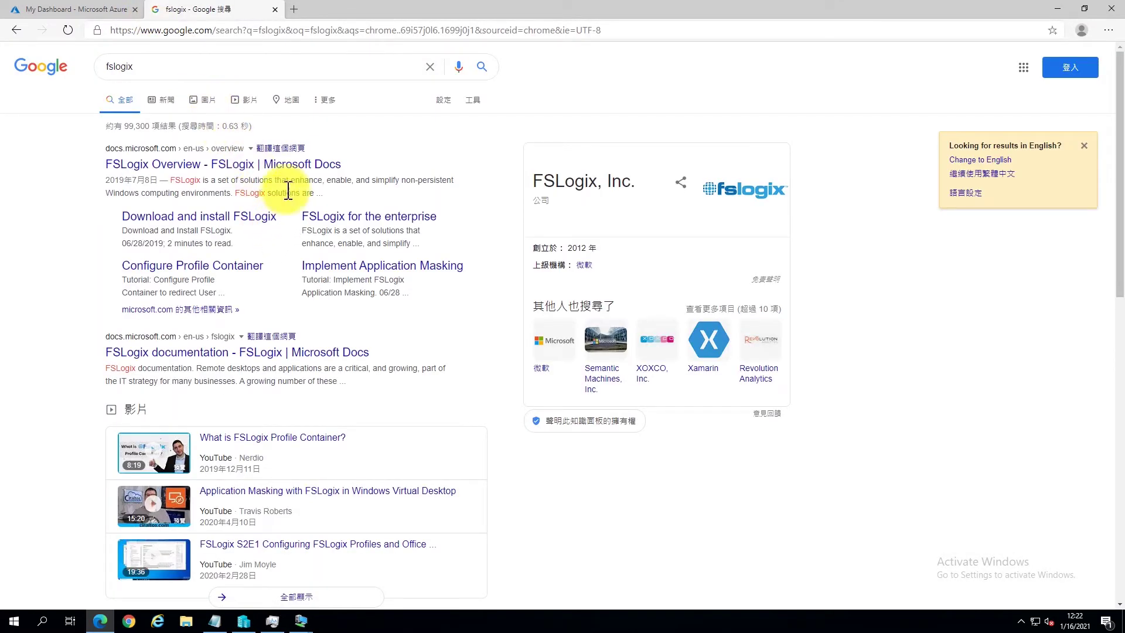
left_click(297, 165)
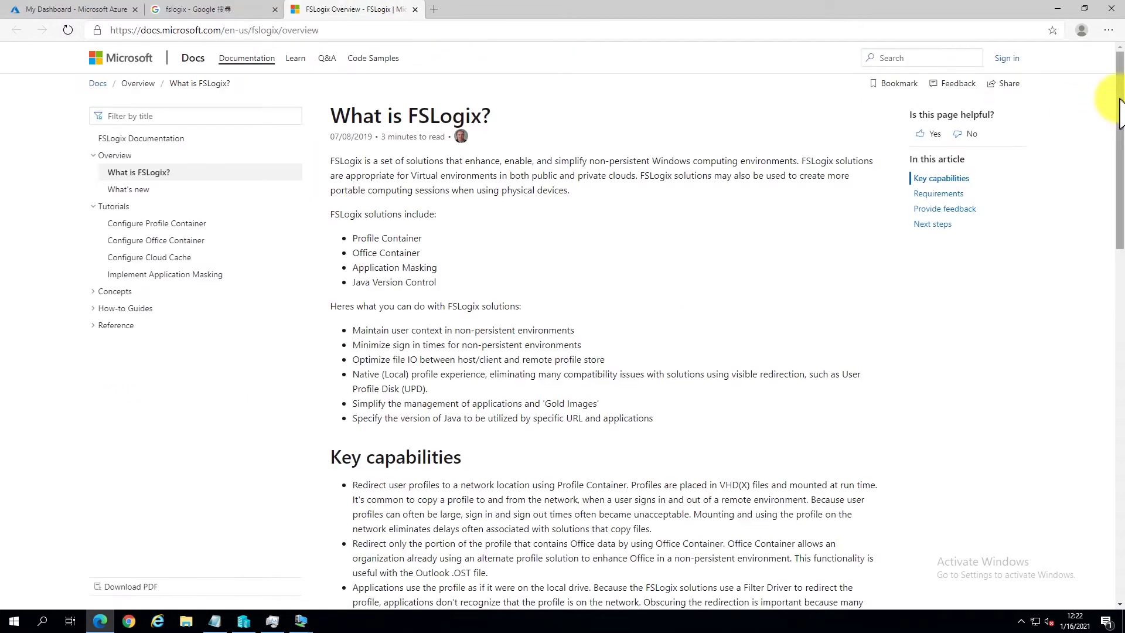
left_click_drag(1119, 105, 1110, 432)
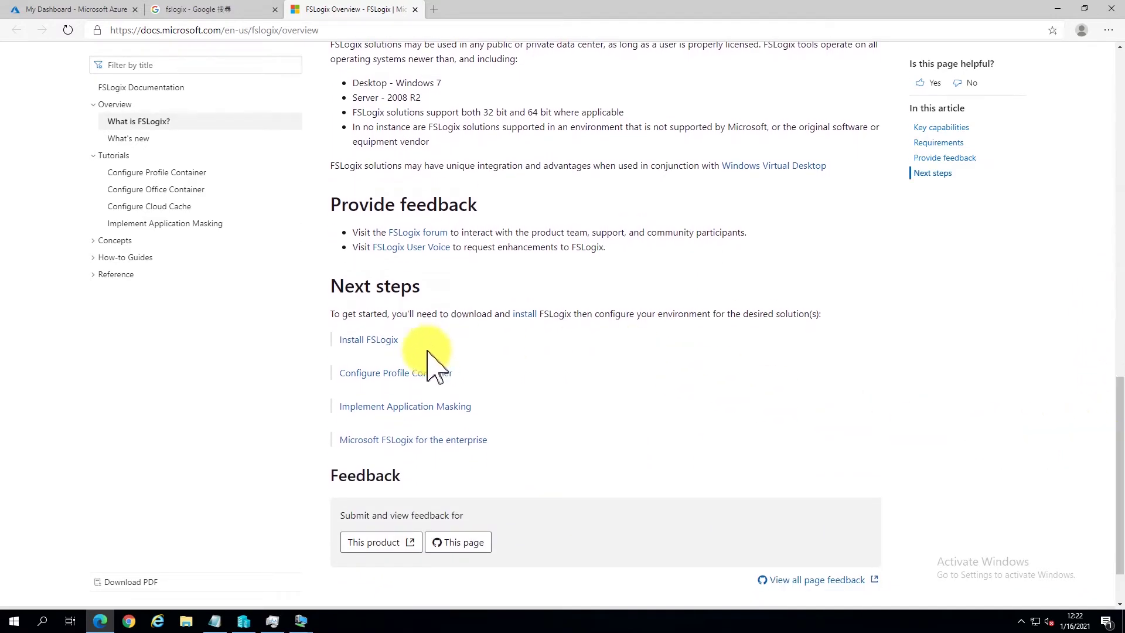
left_click(386, 341)
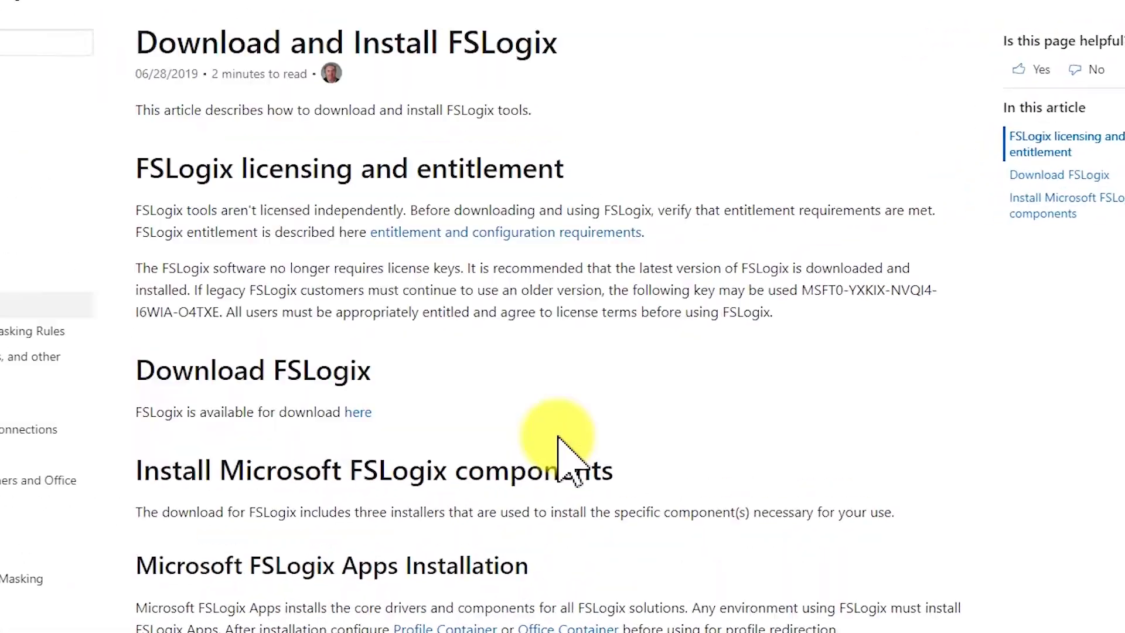
- Extract the FSLogix zip with 7-Zip and locate fslogix.admx and fslogix.adml inside
right_click(372, 135)
left_click(1017, 326)
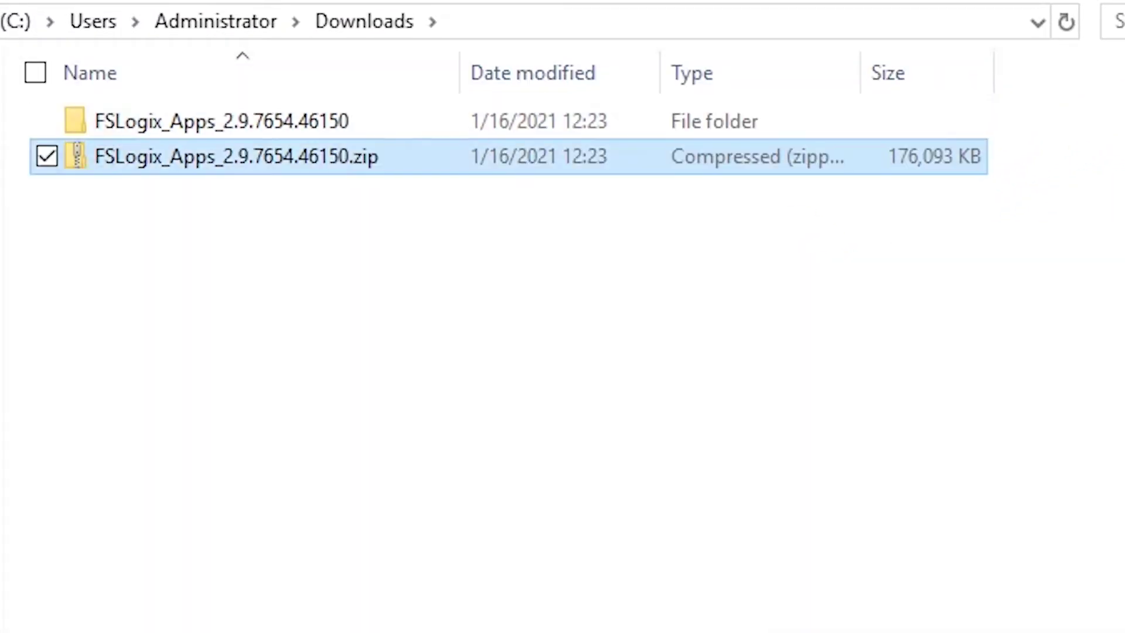
double_click(385, 120)
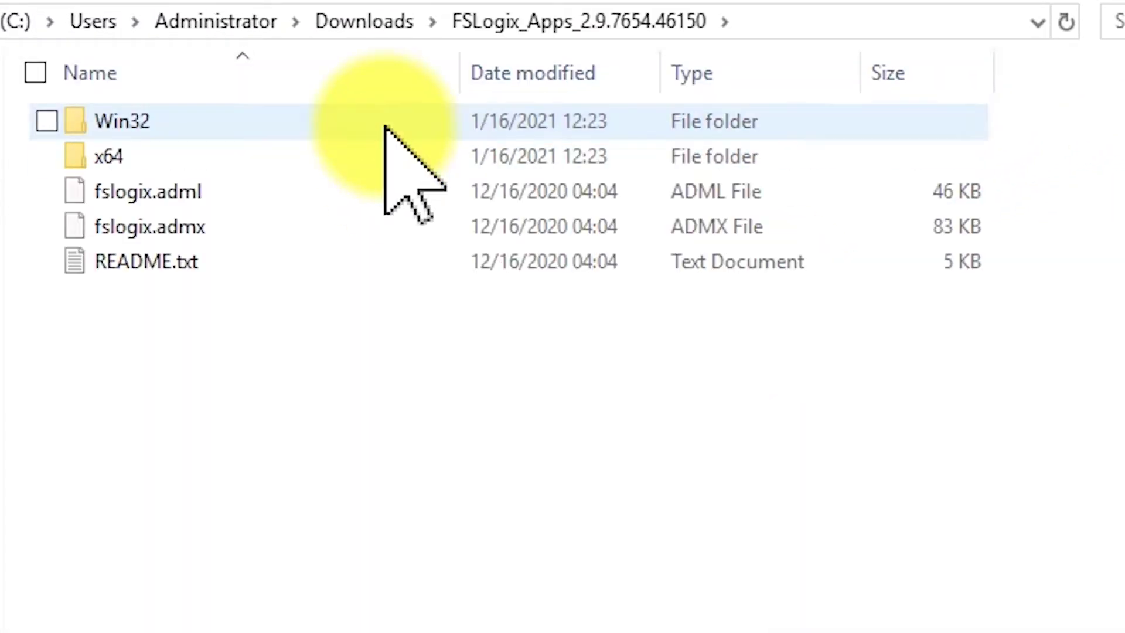
left_click(377, 223)
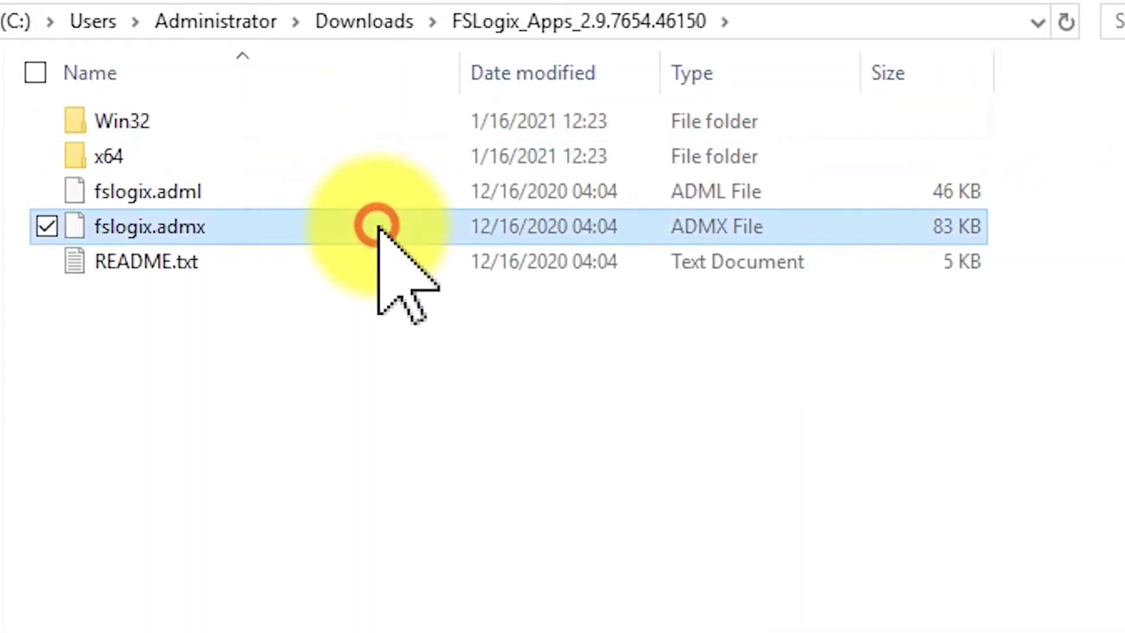
left_click(386, 193)
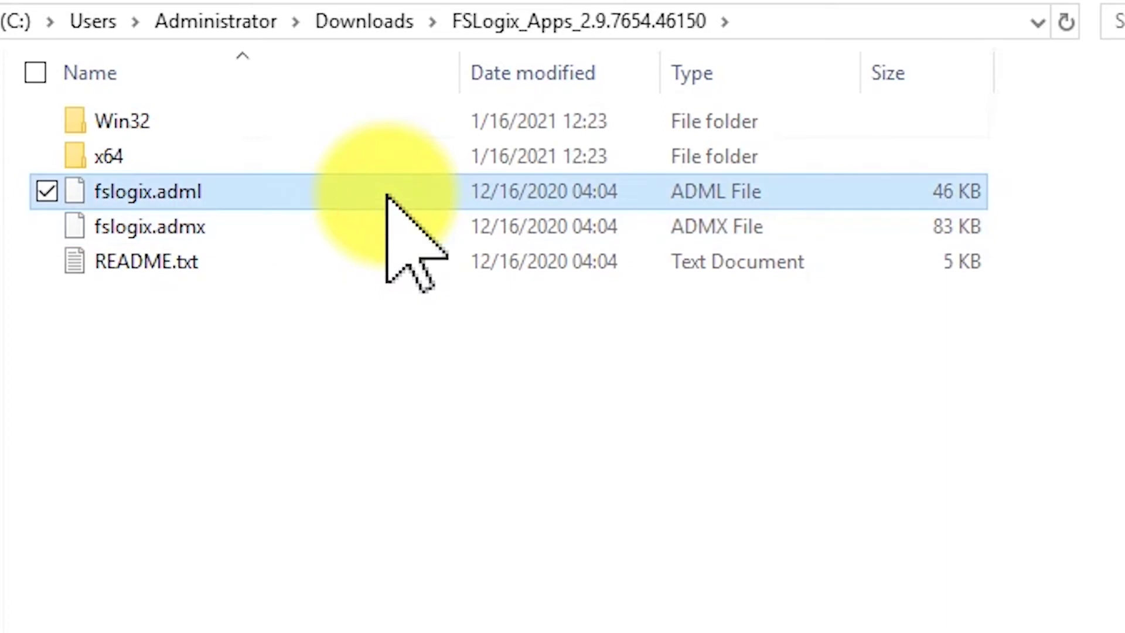
- Open x64\Release and select the FSLogixAppsSetup.exe installer
double_click(390, 161)
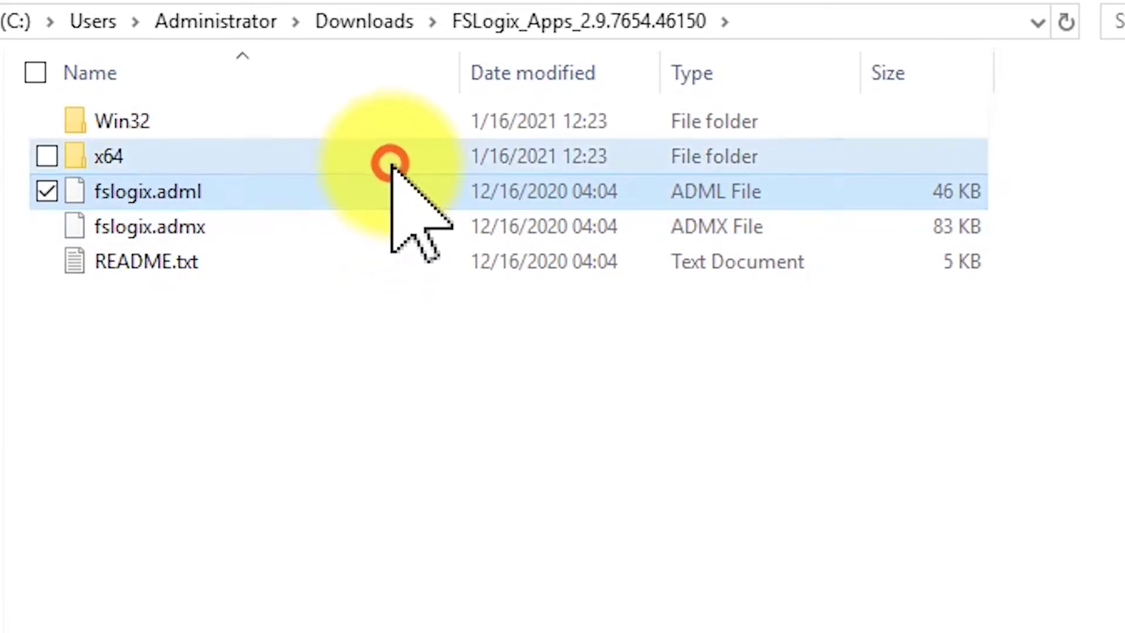
double_click(402, 120)
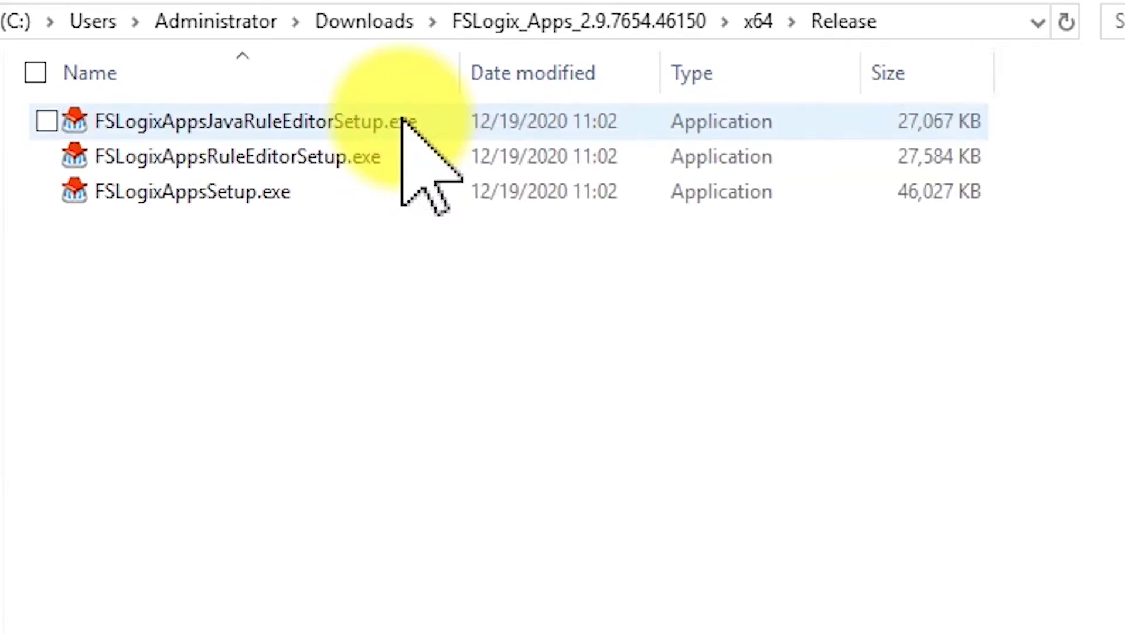
left_click(402, 201)
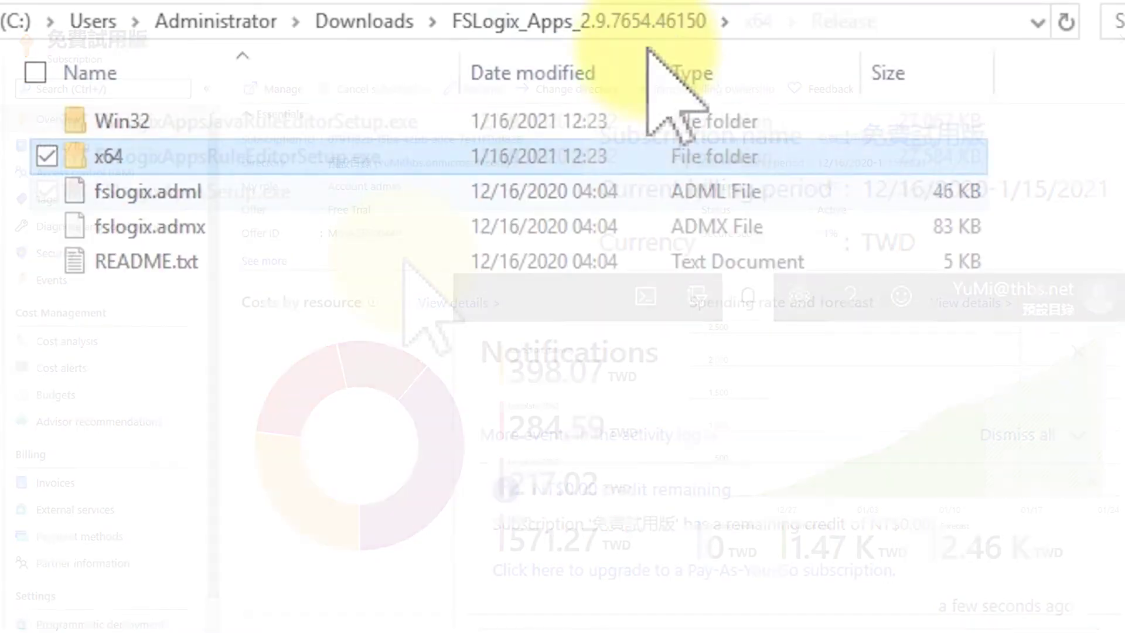
- Copy fslogix.admx into C:\Windows\PolicyDefinitions
left_click(419, 226)
right_click(420, 226)
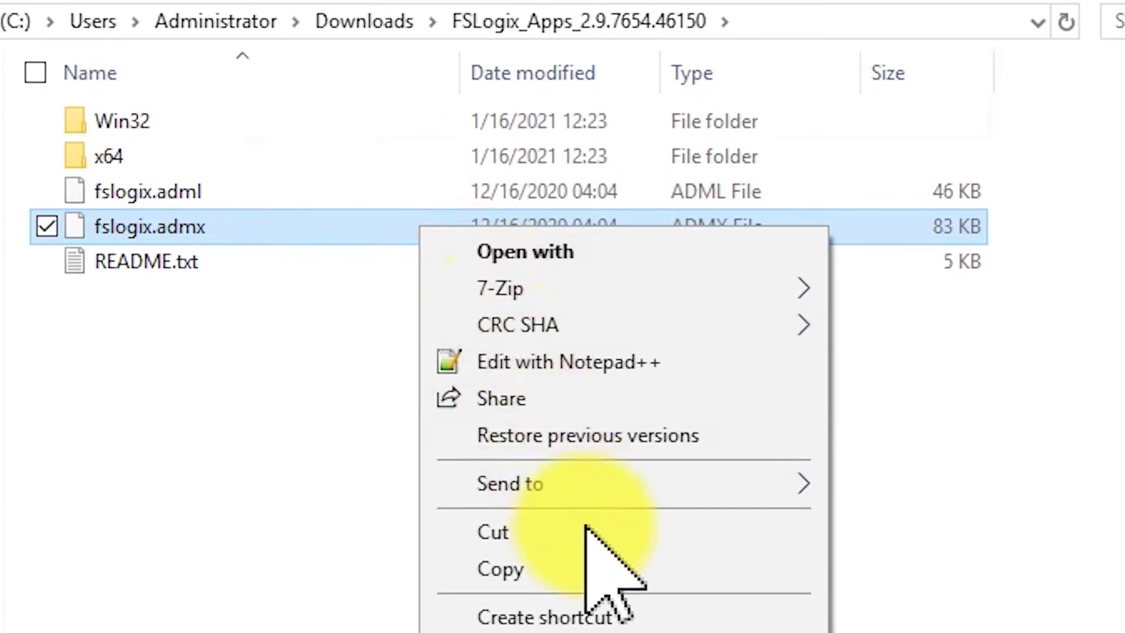
left_click(611, 568)
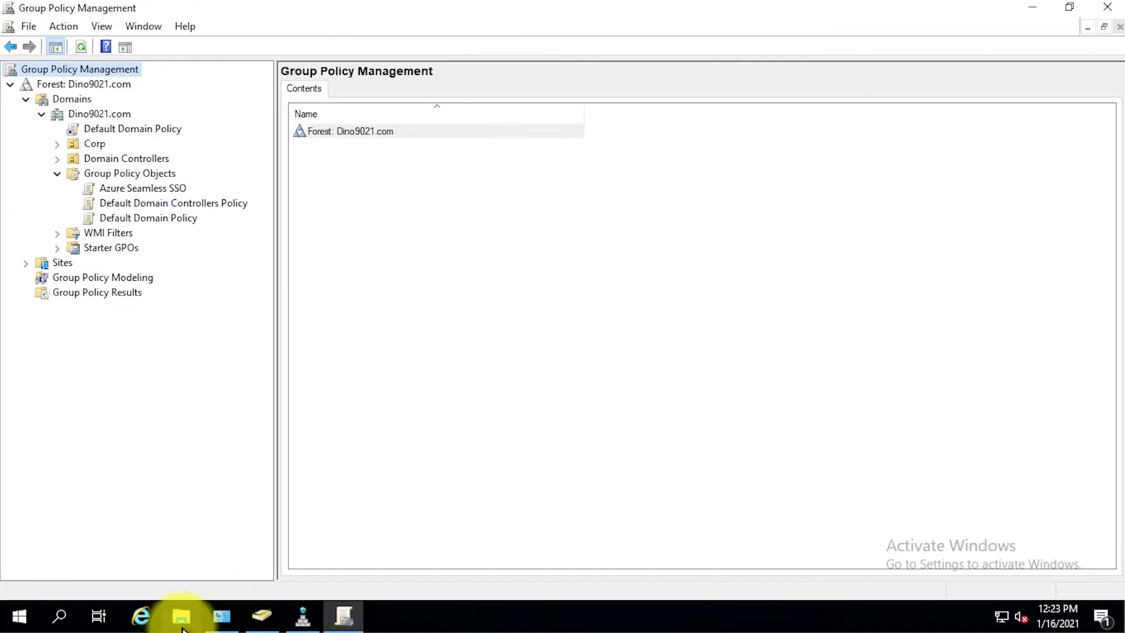
left_click(182, 624)
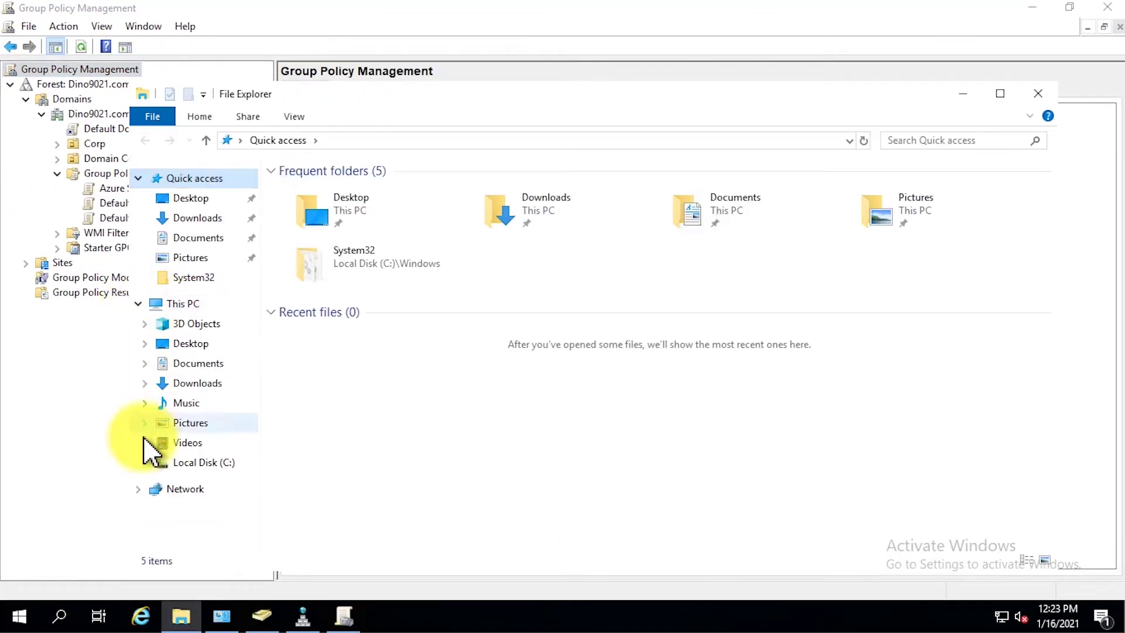
left_click(144, 463)
left_click(145, 531)
scroll(262, 322, "down", 10)
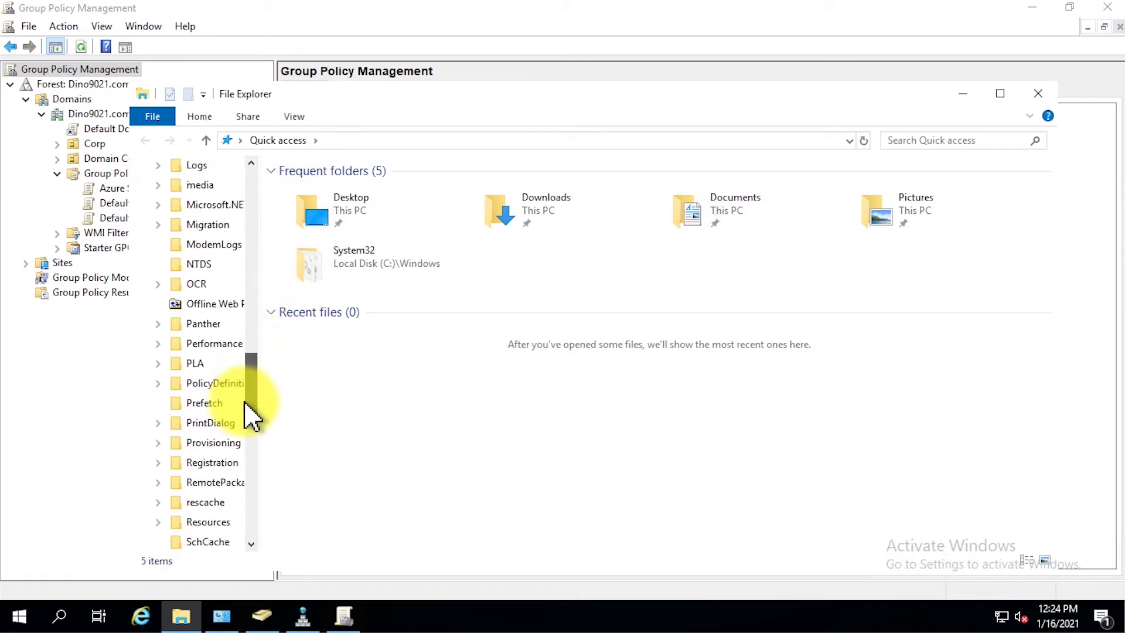
left_click(254, 365)
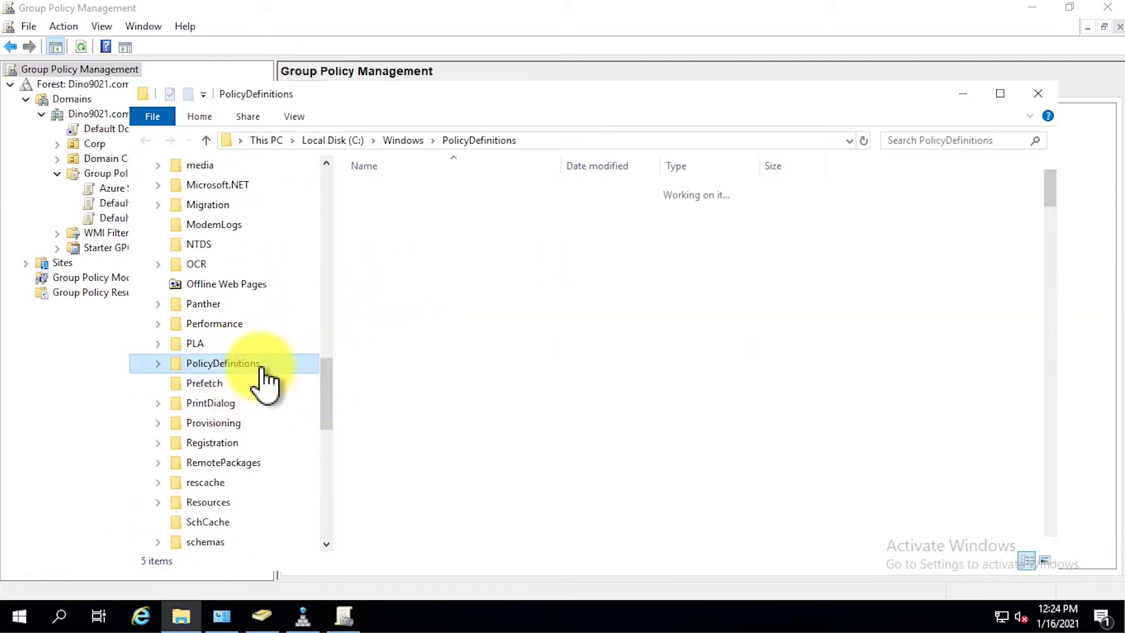
right_click(895, 302)
left_click(939, 418)
left_click(478, 345)
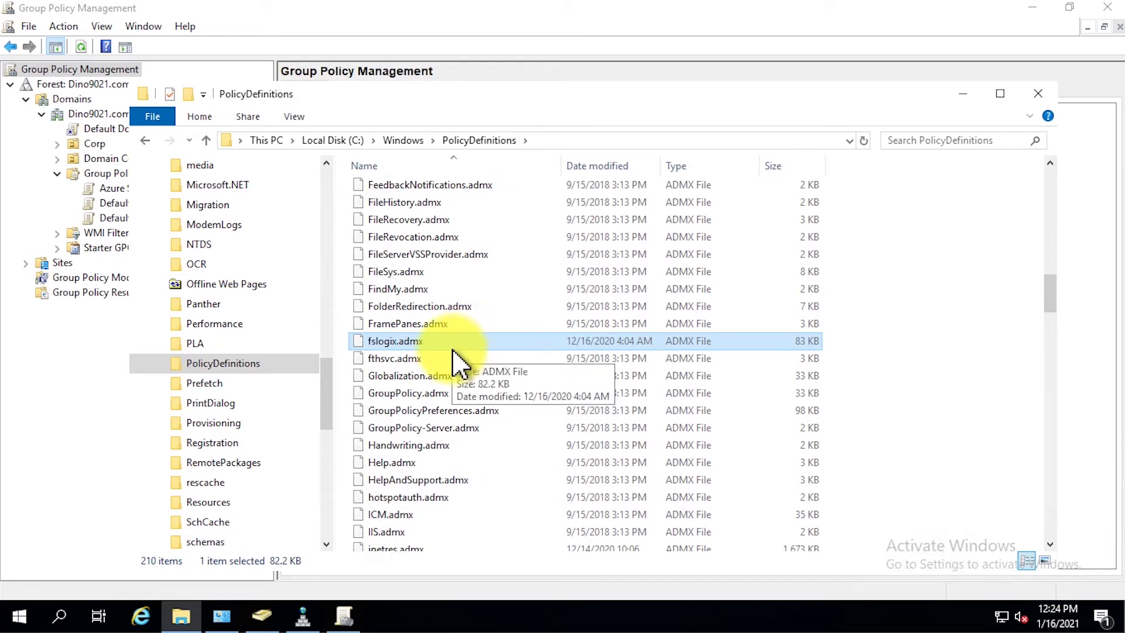
- Copy fslogix.adml into PolicyDefinitions\en-US and close File Explorer
key("alt+Tab")
left_click(581, 174)
right_click(582, 174)
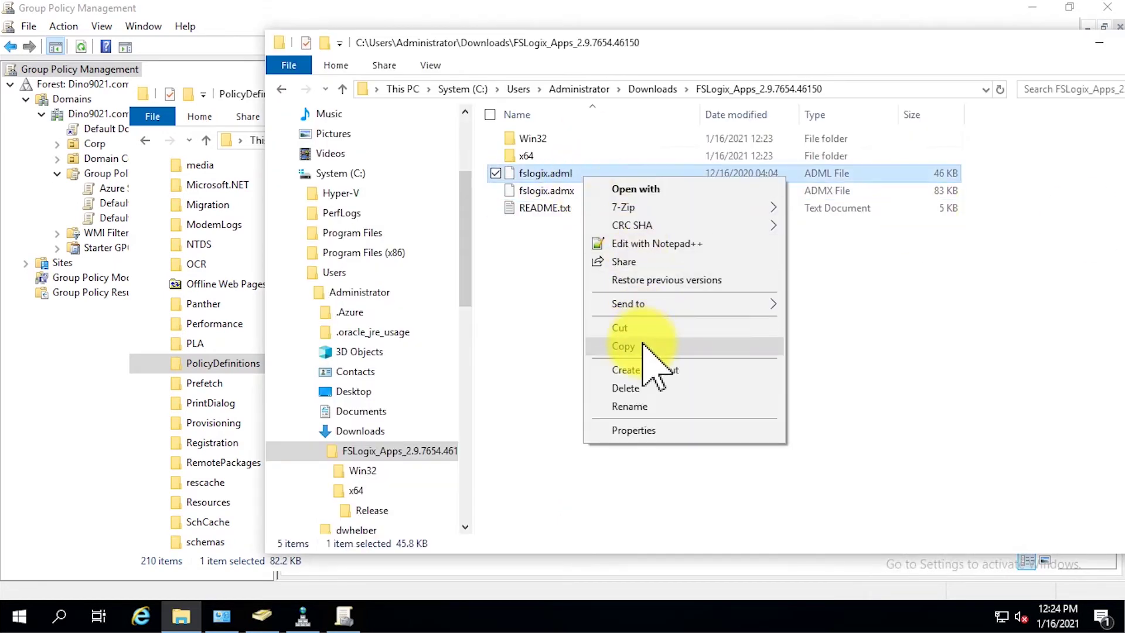
left_click(644, 343)
key("alt+Tab")
scroll(610, 205, "up", 15)
double_click(609, 191)
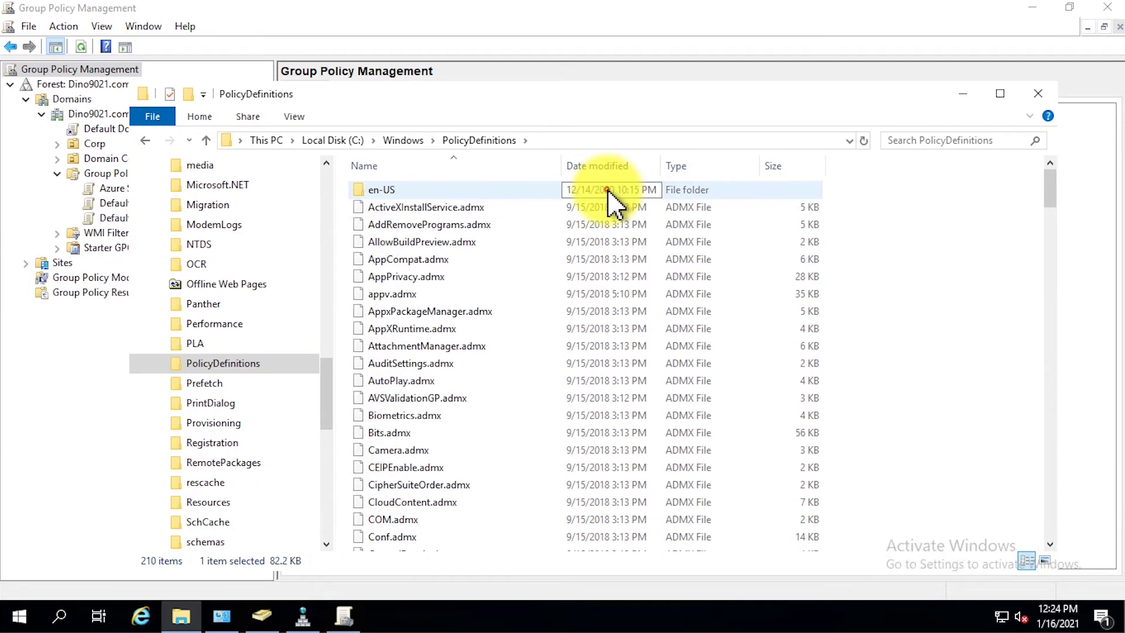
right_click(934, 255)
left_click(1005, 374)
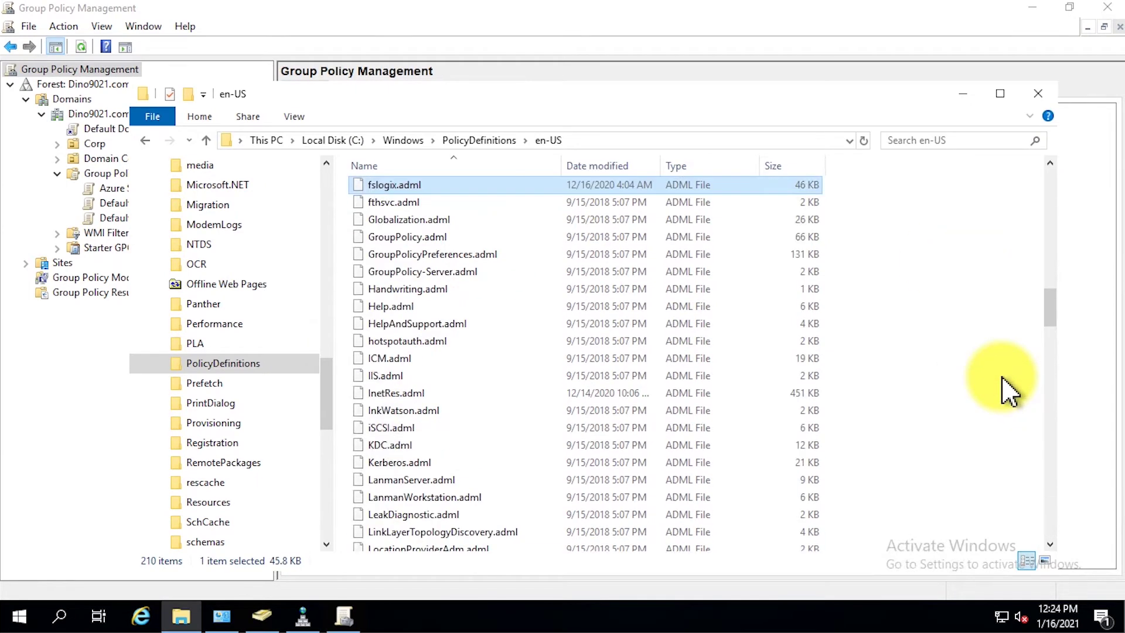
left_click(1038, 94)
- Create a new GPO named Azure_HostPool_FSLogix_Default under Group Policy Objects
left_click(159, 177)
right_click(159, 177)
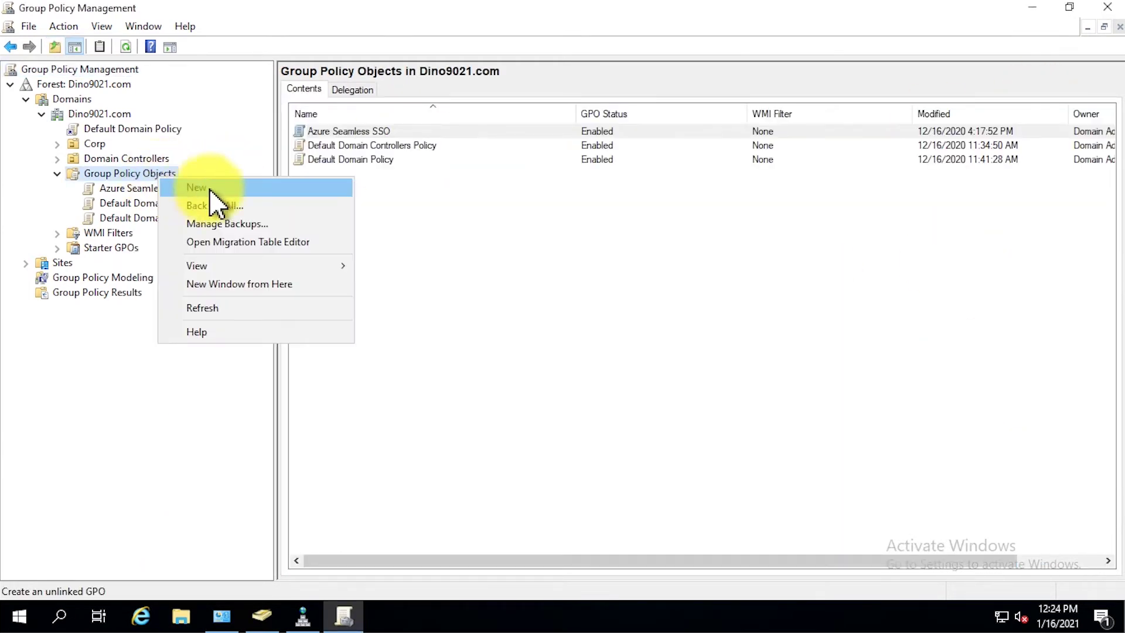
left_click(211, 191)
type("Azure ")
type("H")
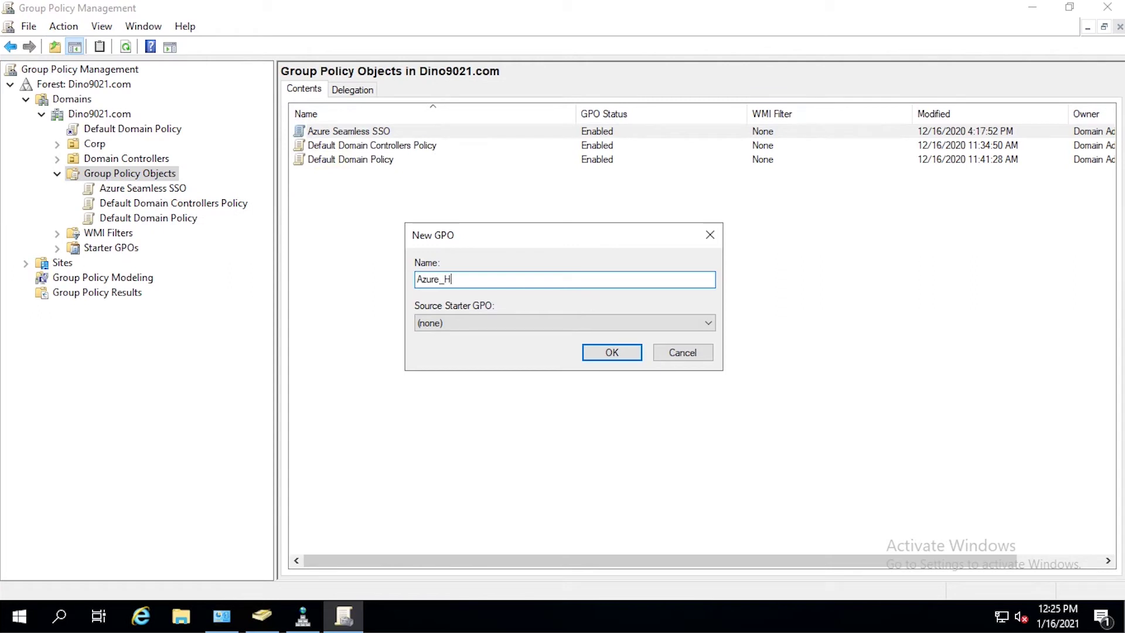
type("ostPool_FSLogix_Default")
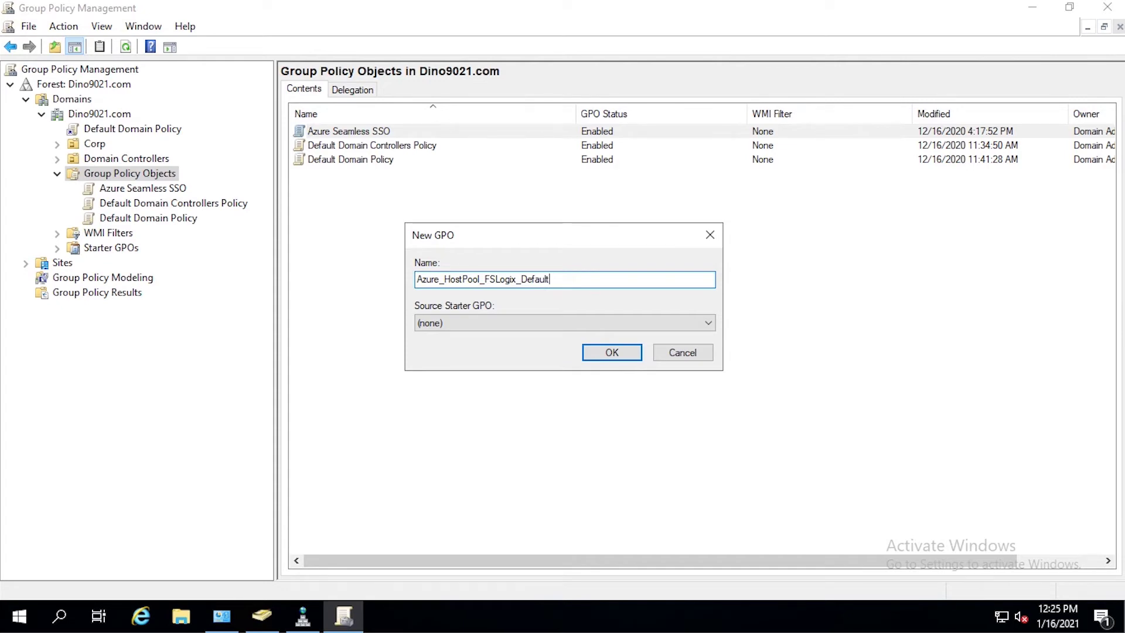
key("Return")
- Create a second GPO named Azure_HostPool_FSLogix_Setting
right_click(178, 174)
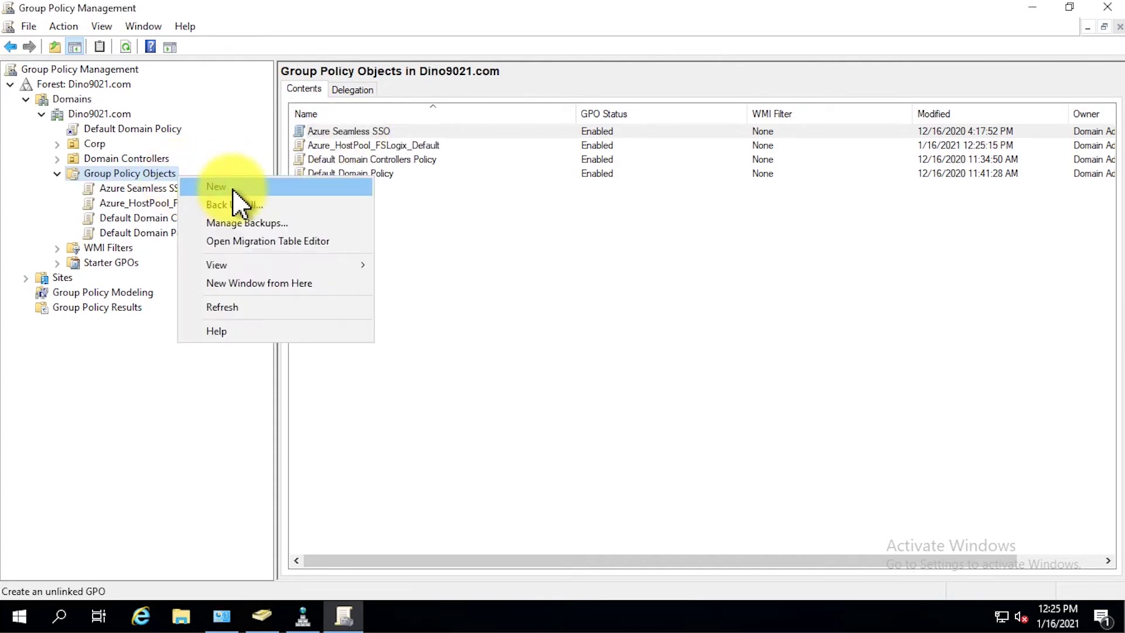
left_click(233, 187)
type("Azure_Host")
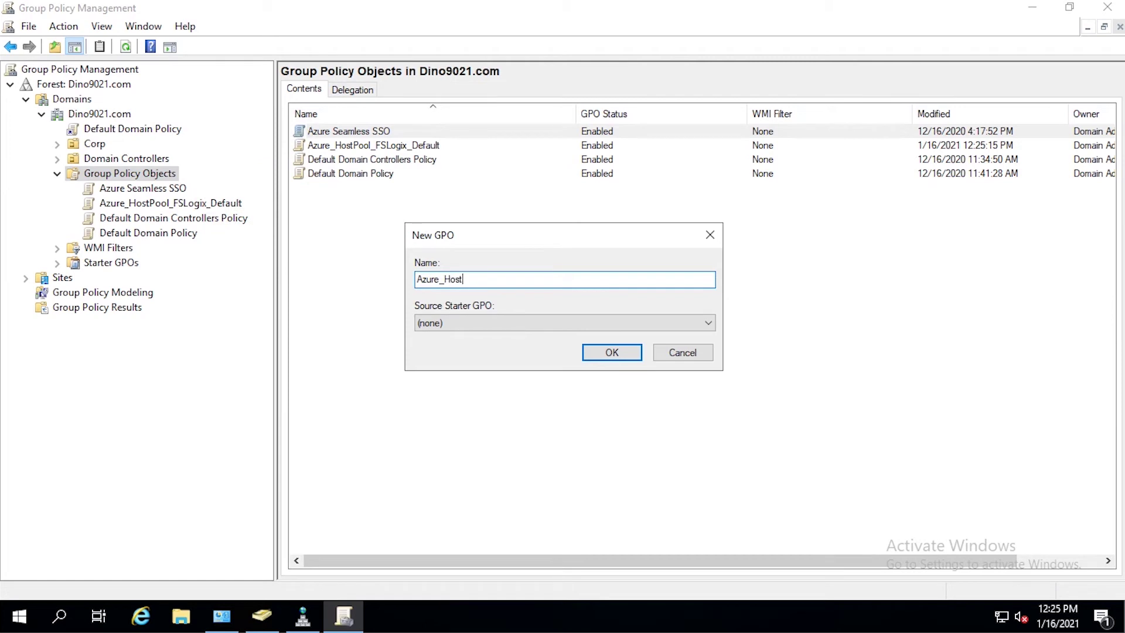
type("Pool_FSLogix_Setting")
key("Return")
- Open the Azure_HostPool_FSLogix_Default GPO in the policy editor
left_click(246, 204)
right_click(244, 206)
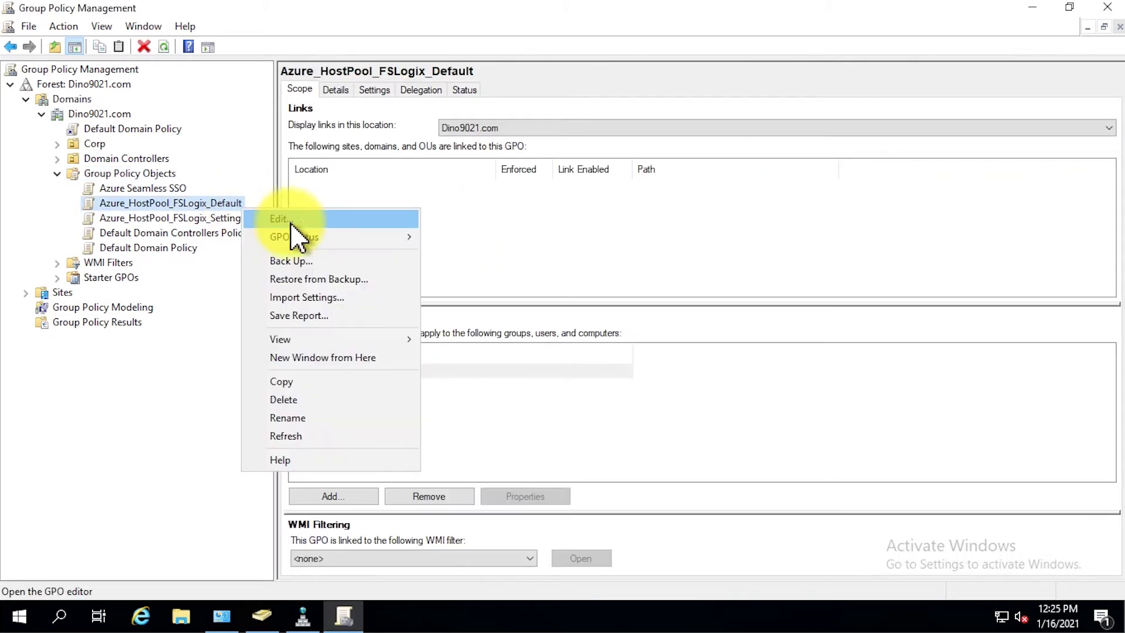
left_click(290, 222)
- Under FSLogix > Profile Containers, enable Dynamic VHD(X) allocation with its option ticked
double_click(592, 79)
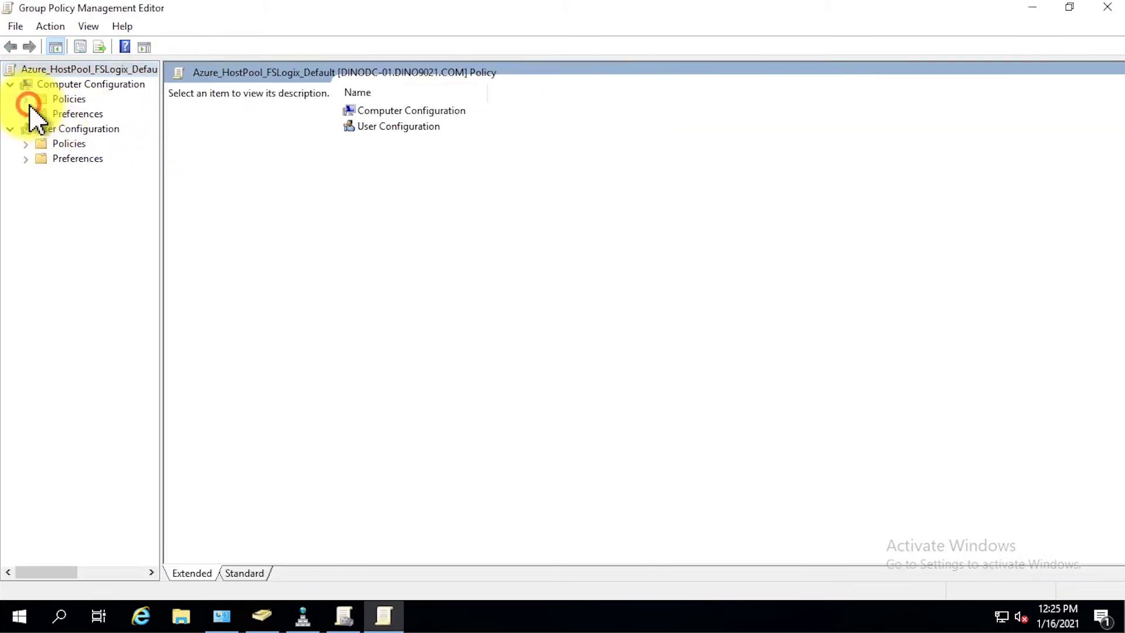
left_click(26, 99)
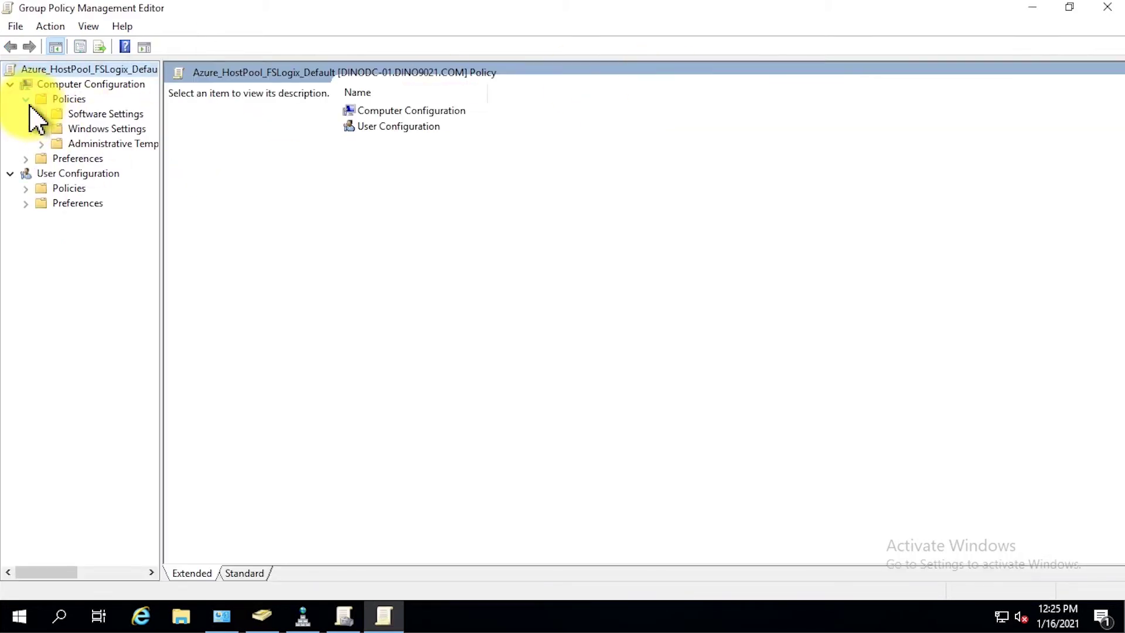
left_click(41, 143)
left_click_drag(162, 205, 291, 202)
left_click(56, 173)
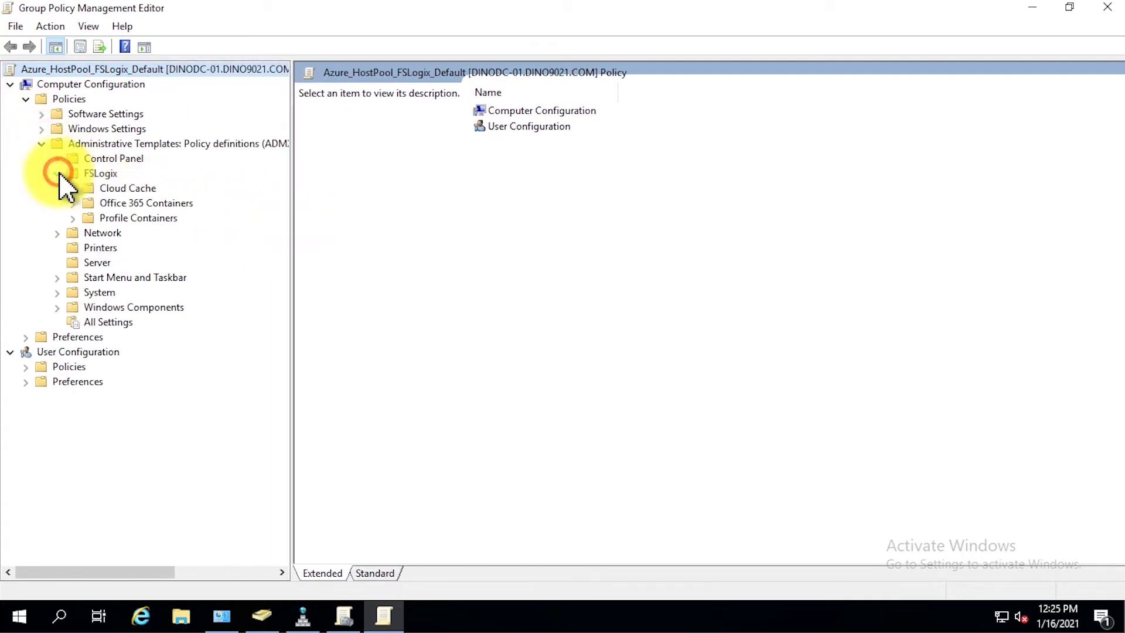
left_click(169, 219)
left_click_drag(292, 233, 202, 231)
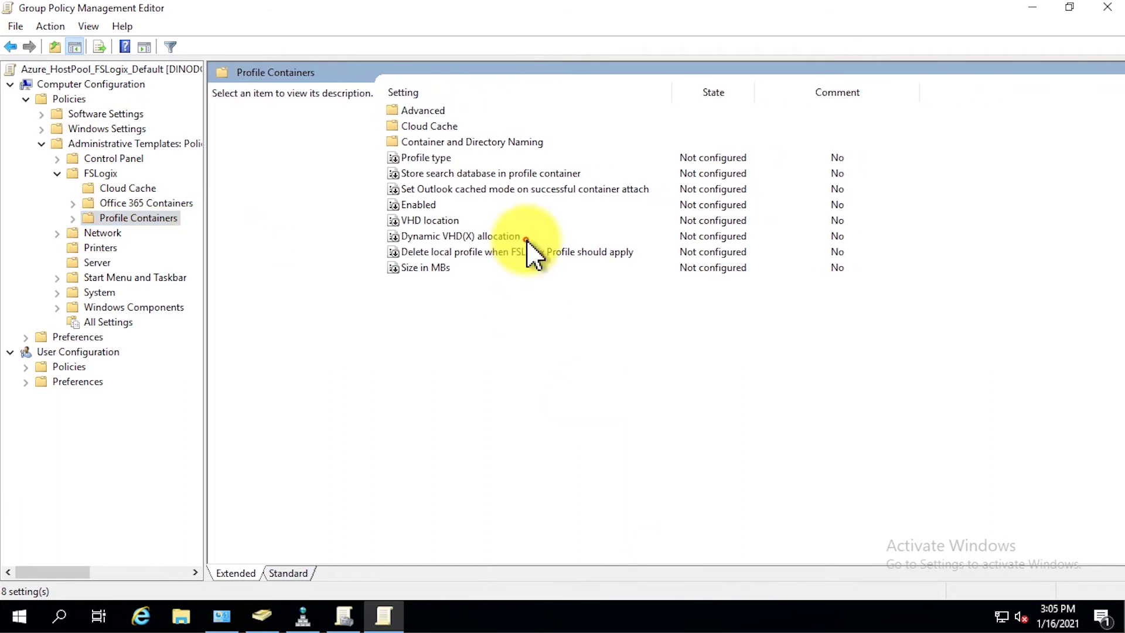
left_click(543, 241)
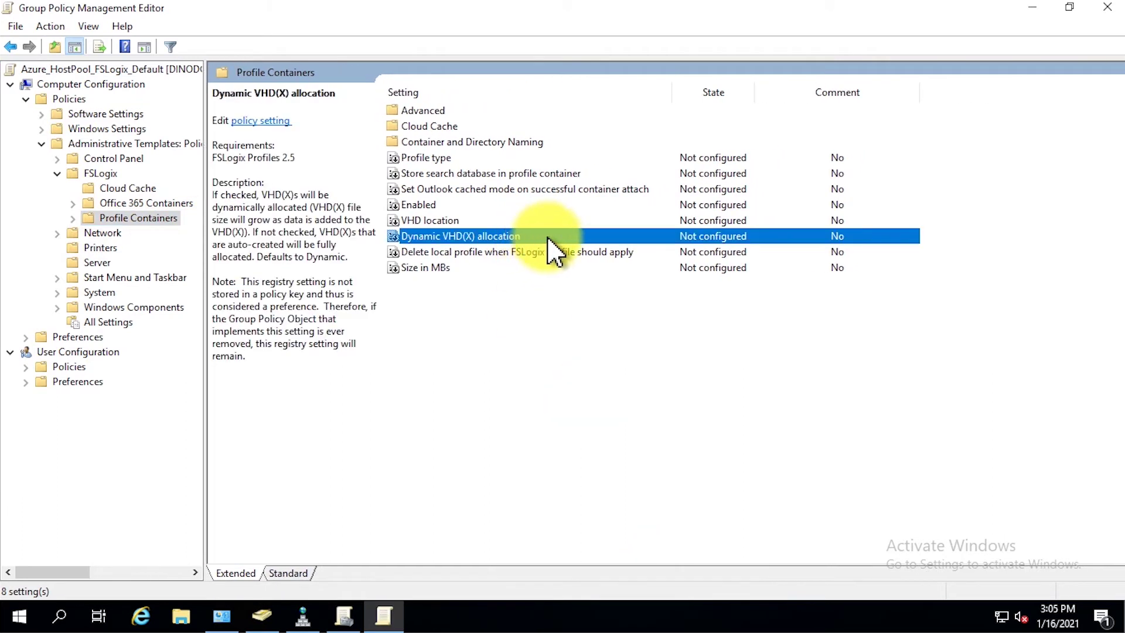
double_click(546, 236)
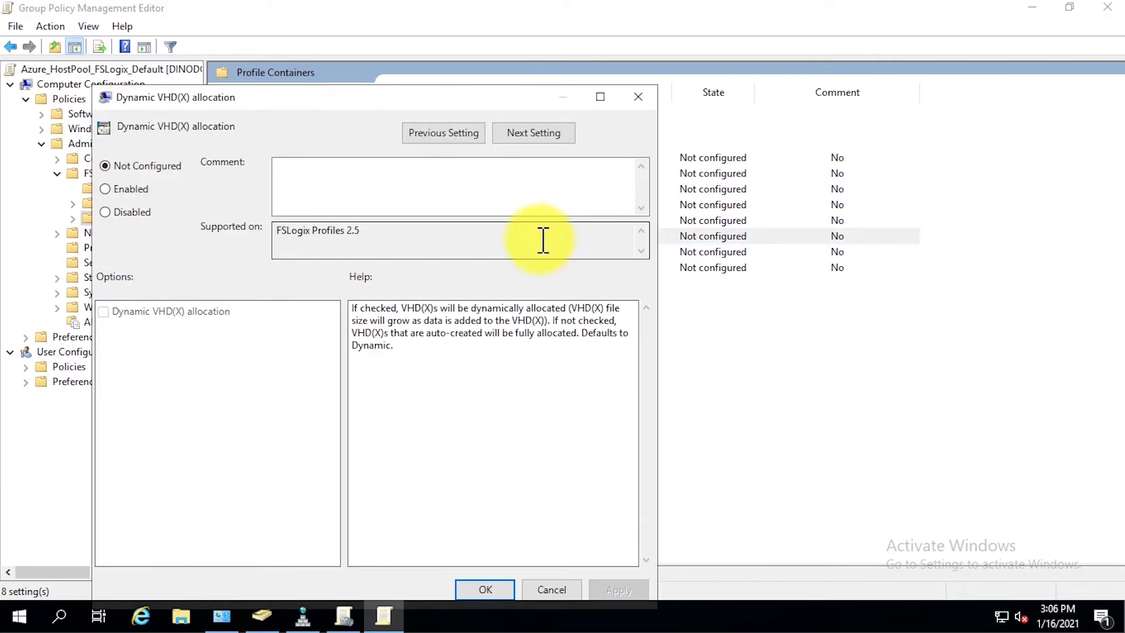
left_click(140, 191)
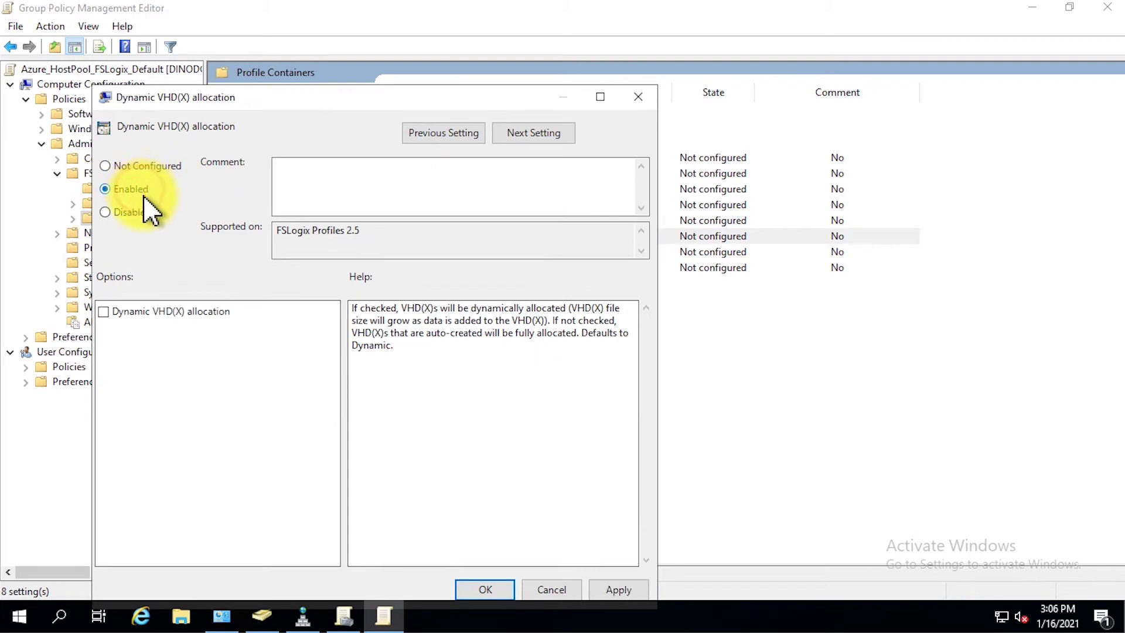
left_click(187, 312)
left_click_drag(352, 93, 352, 34)
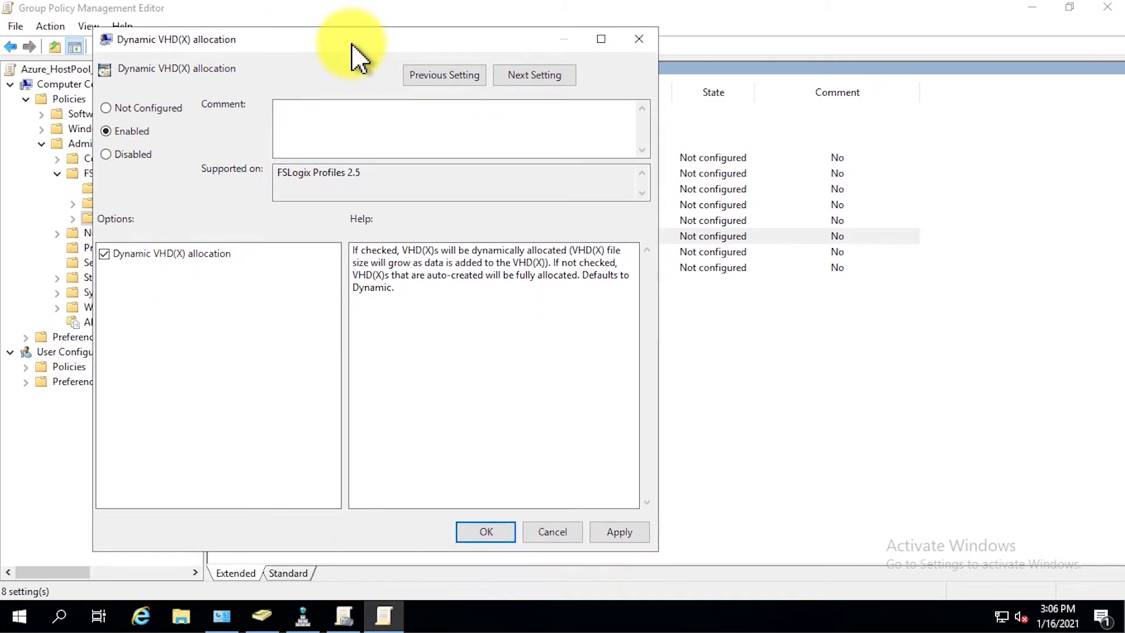
left_click(487, 532)
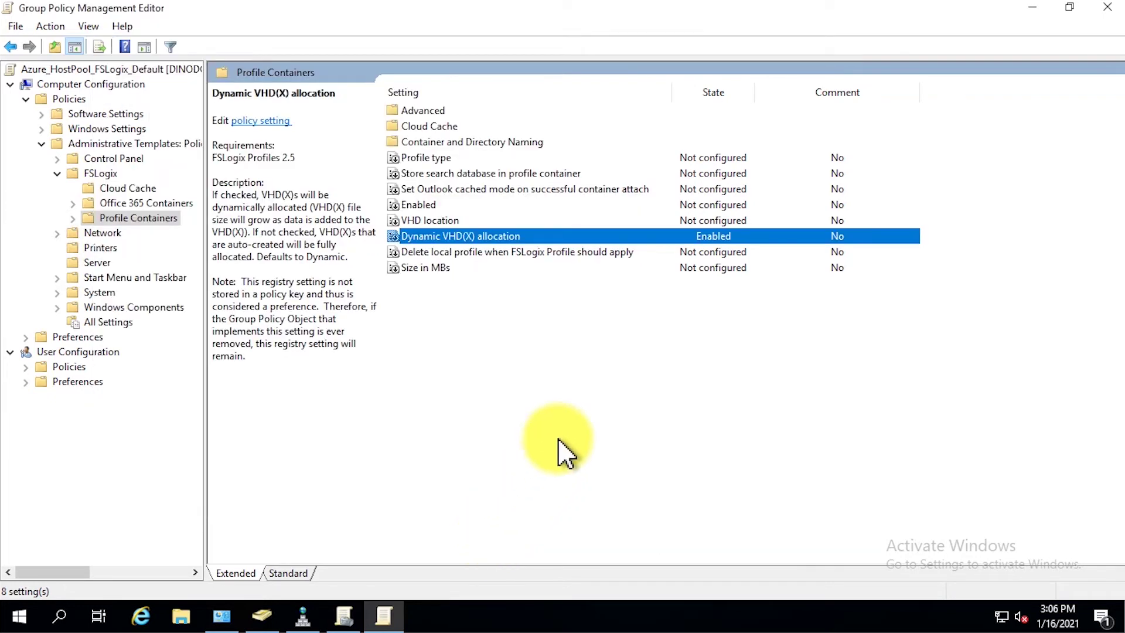
- Enable Delete local profile when FSLogix Profile should apply, with its option ticked
left_click(645, 253)
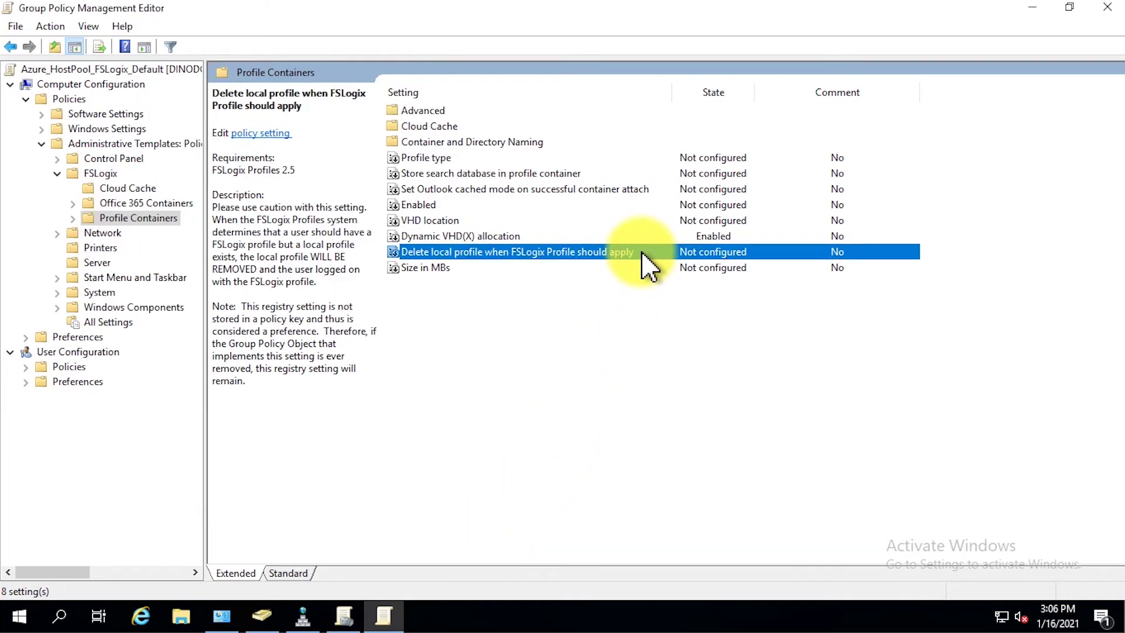
double_click(645, 253)
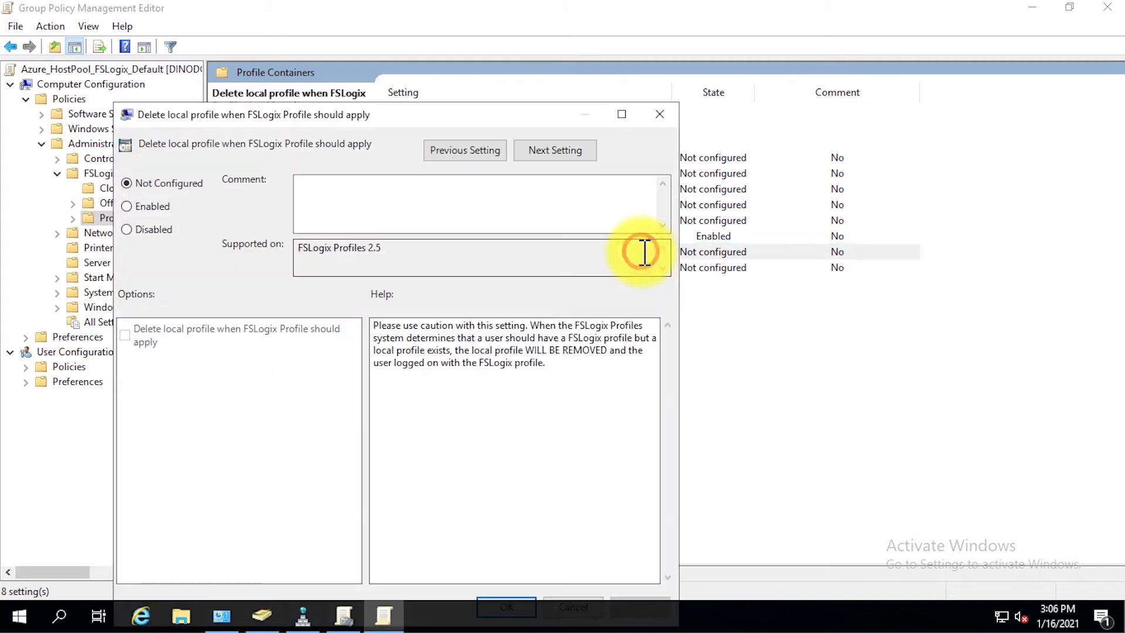
left_click_drag(454, 117, 441, 18)
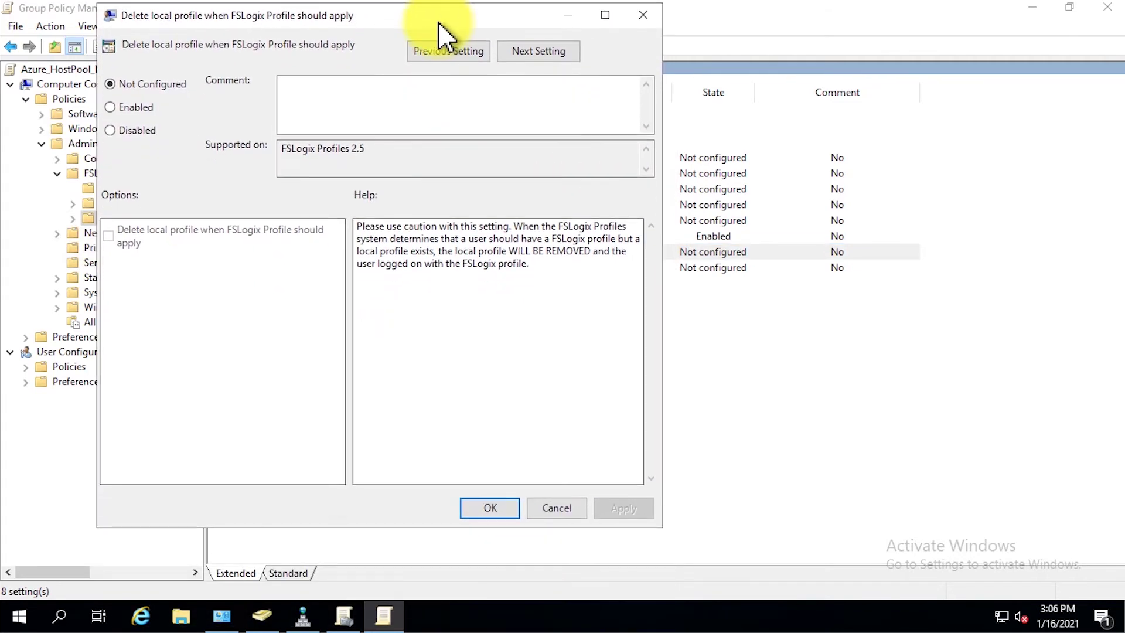
left_click(141, 108)
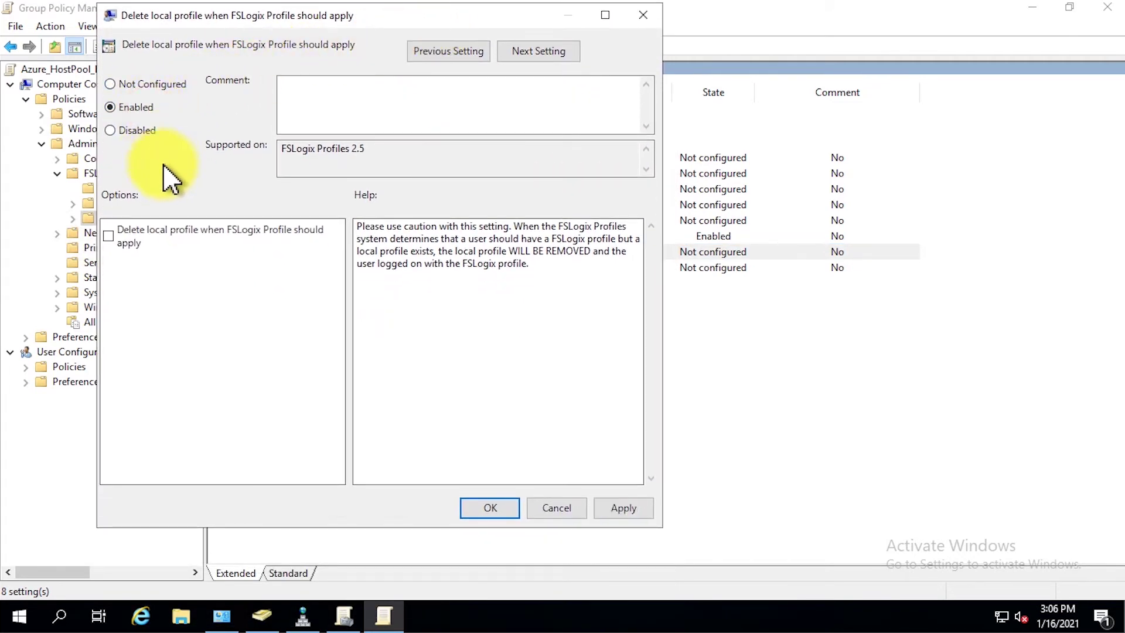
left_click(170, 238)
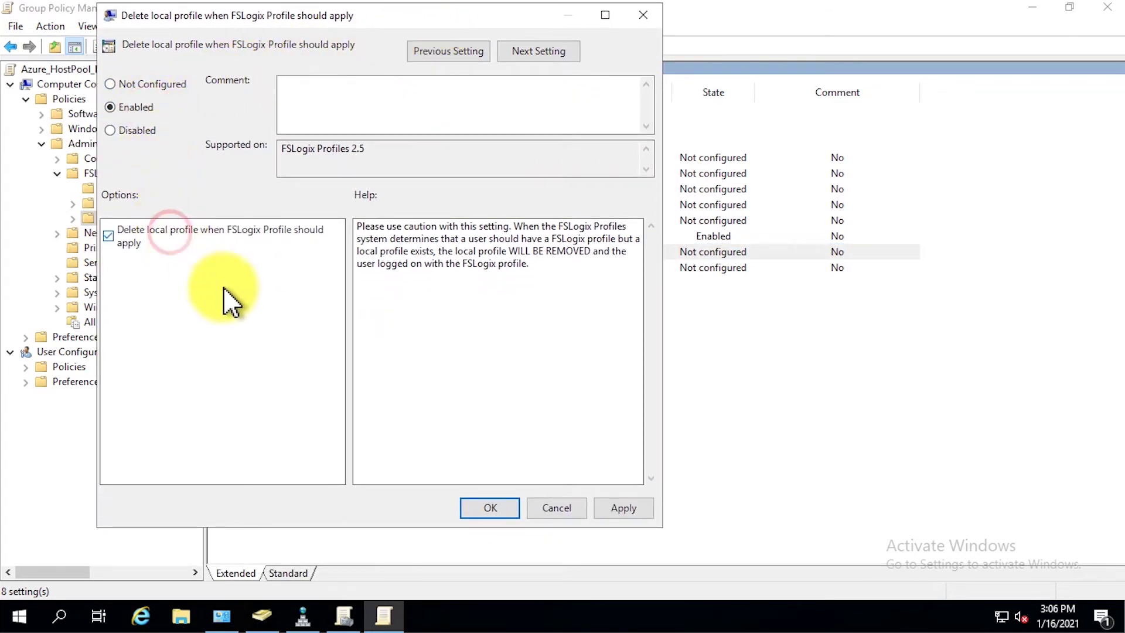
left_click(491, 508)
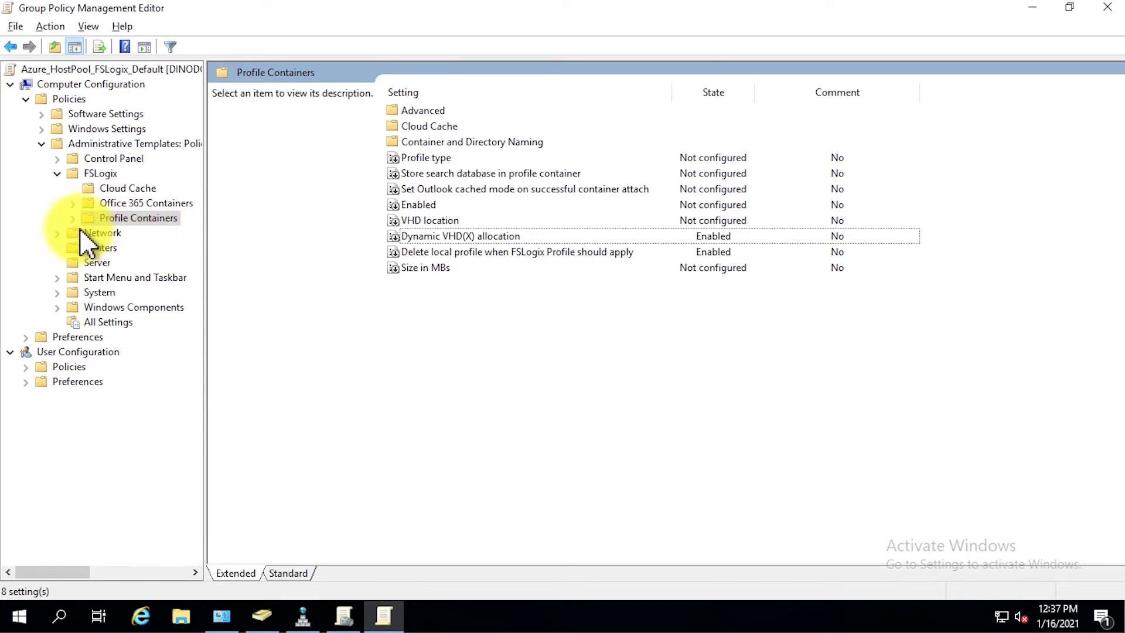
left_click(73, 220)
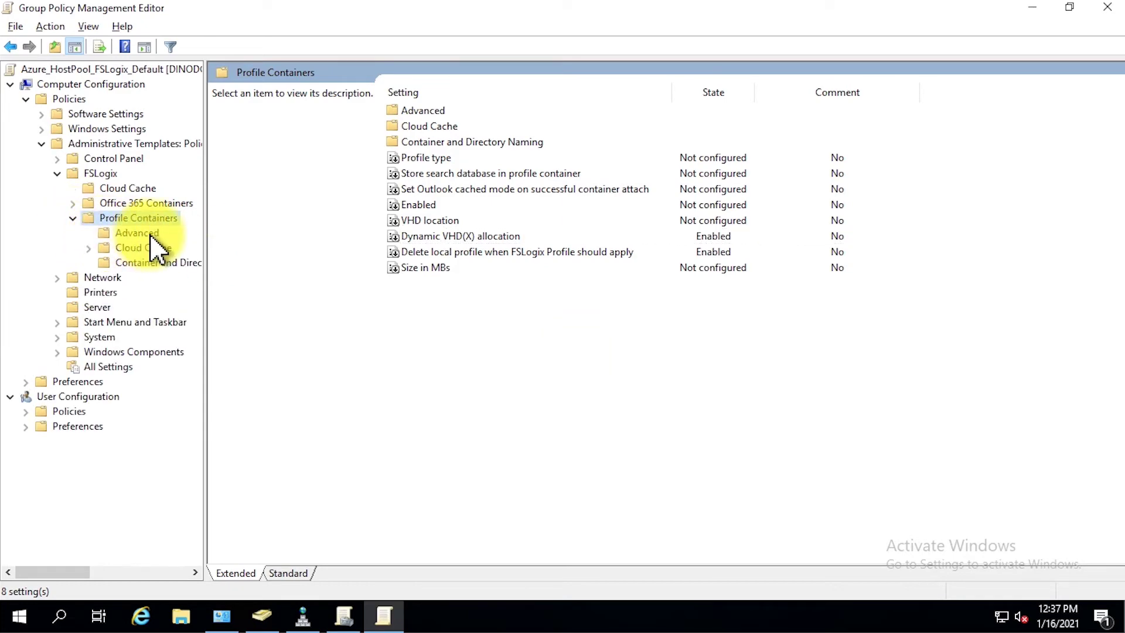
- In Profile Containers > Advanced, set Keep local folder after user logs out to Disabled
left_click(160, 233)
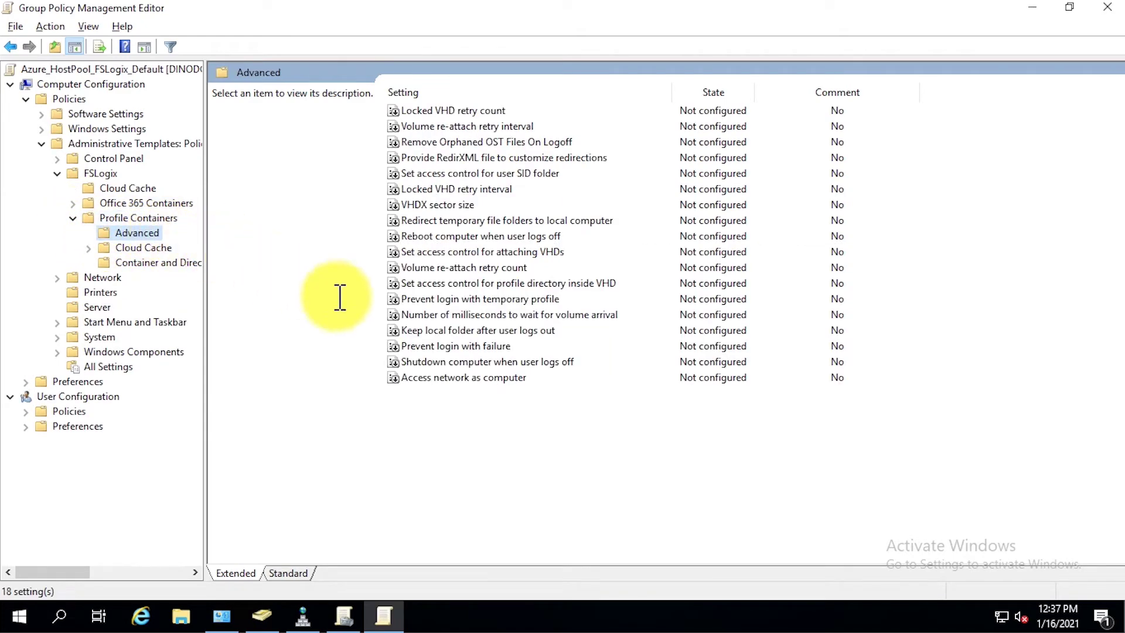
double_click(567, 330)
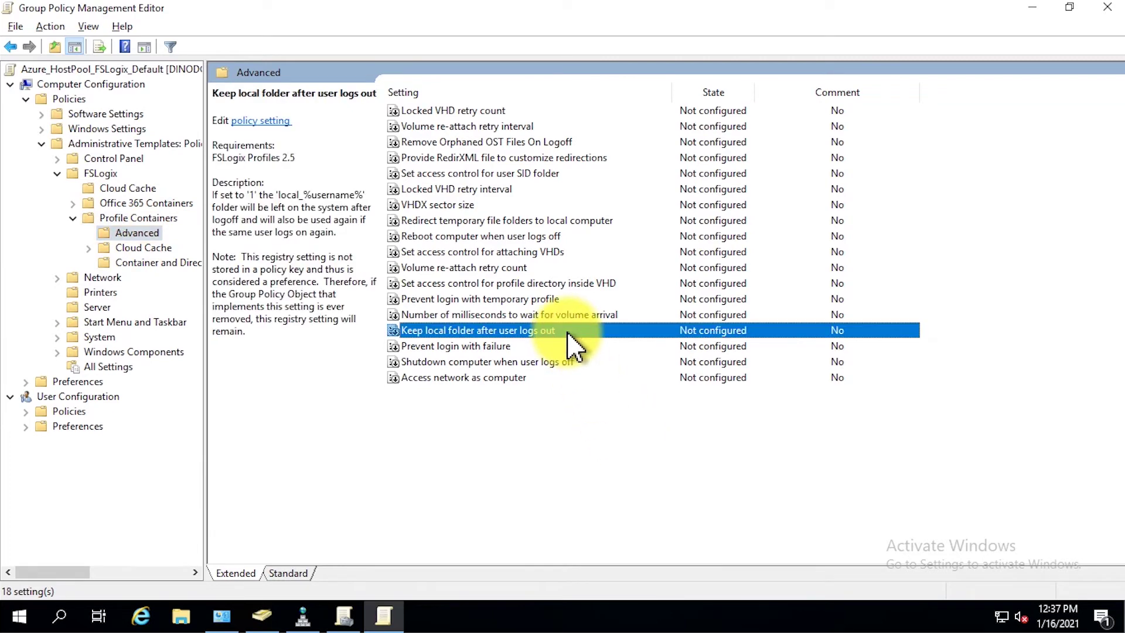
left_click(134, 213)
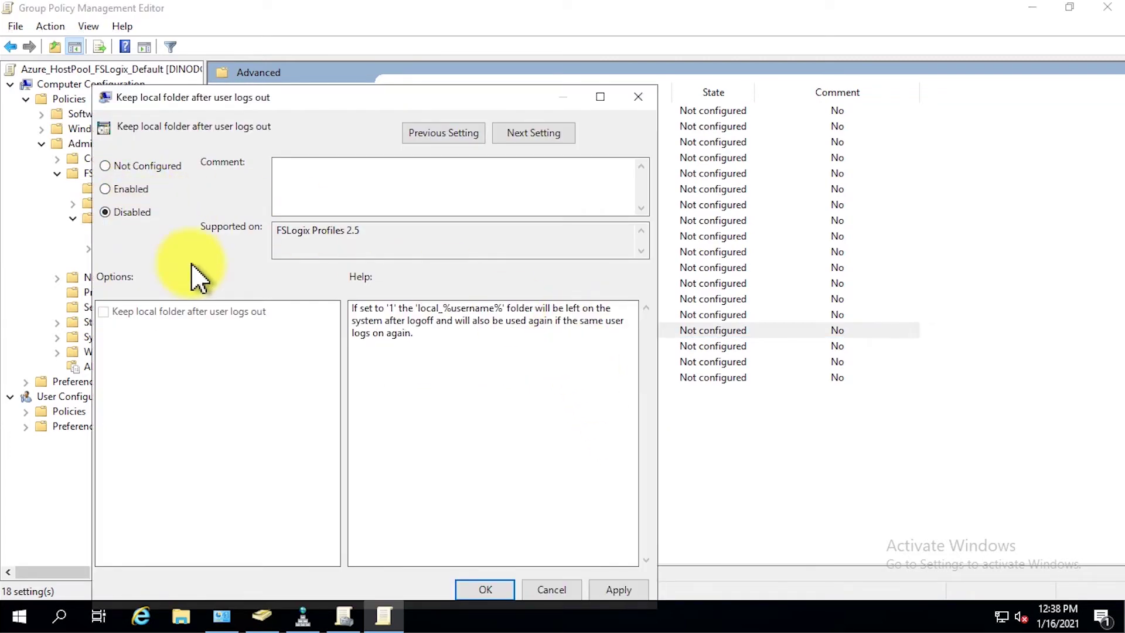
left_click(504, 590)
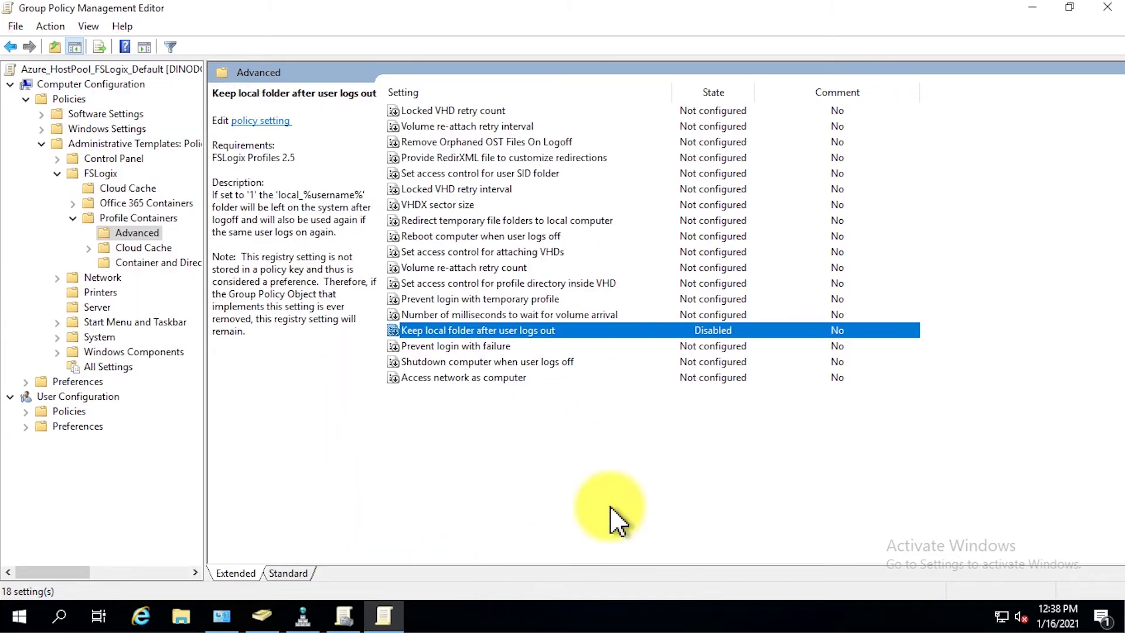
- Enable Prevent login with failure and Prevent login with temporary profile, both options ticked
left_click(556, 346)
double_click(556, 346)
left_click(150, 205)
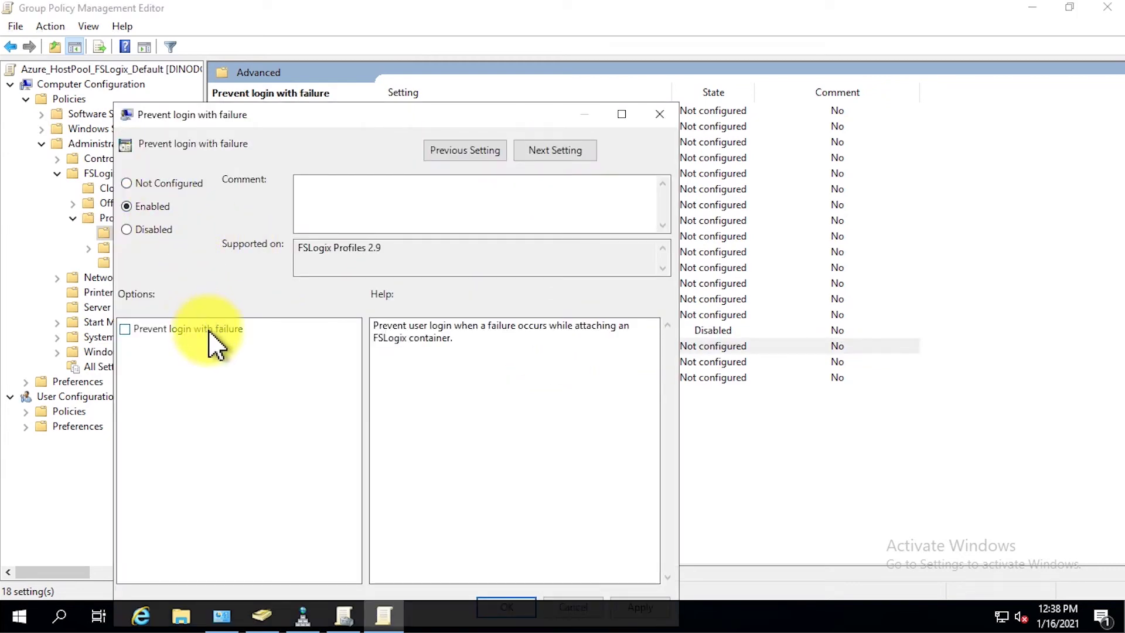
left_click(208, 326)
left_click_drag(364, 112, 350, 31)
left_click(491, 524)
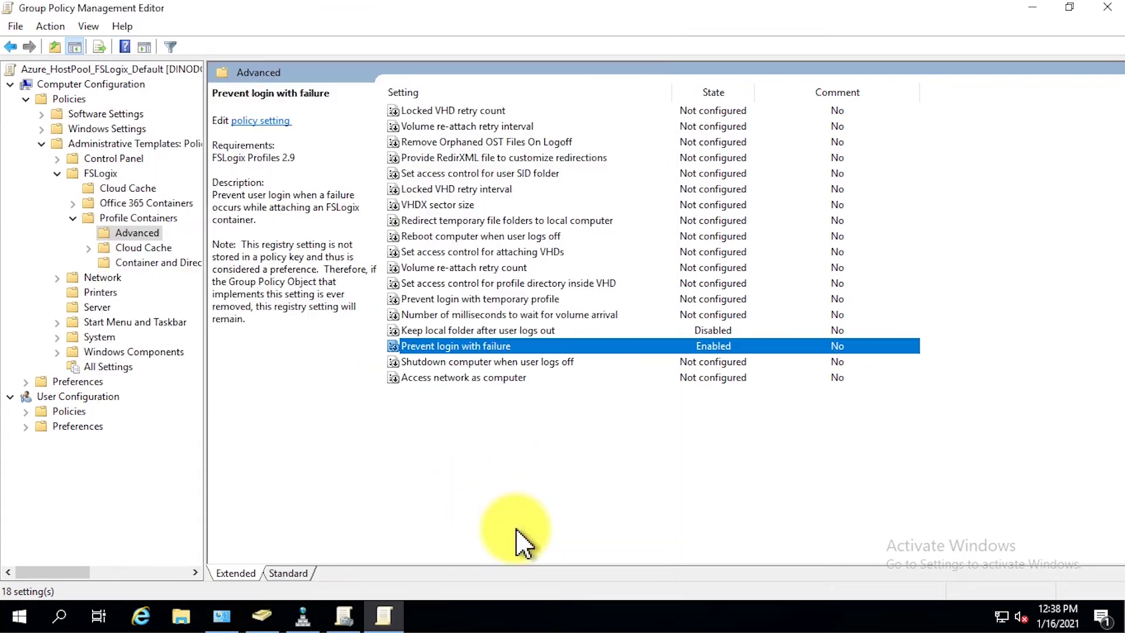
double_click(557, 299)
left_click(175, 206)
left_click(236, 327)
left_click_drag(364, 114, 351, 12)
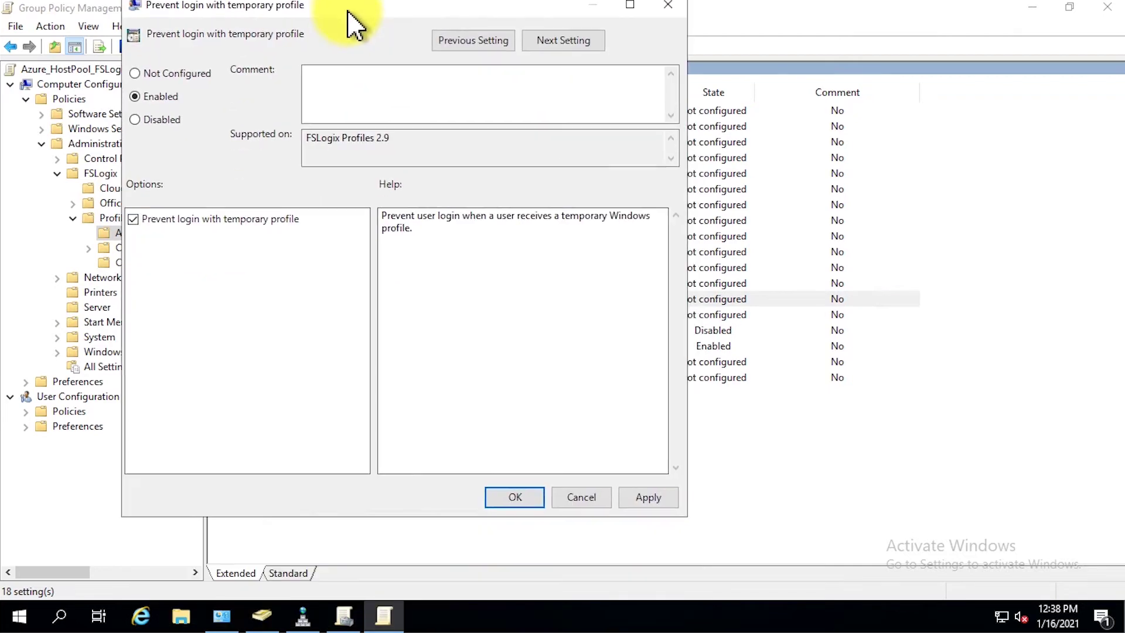
left_click(535, 511)
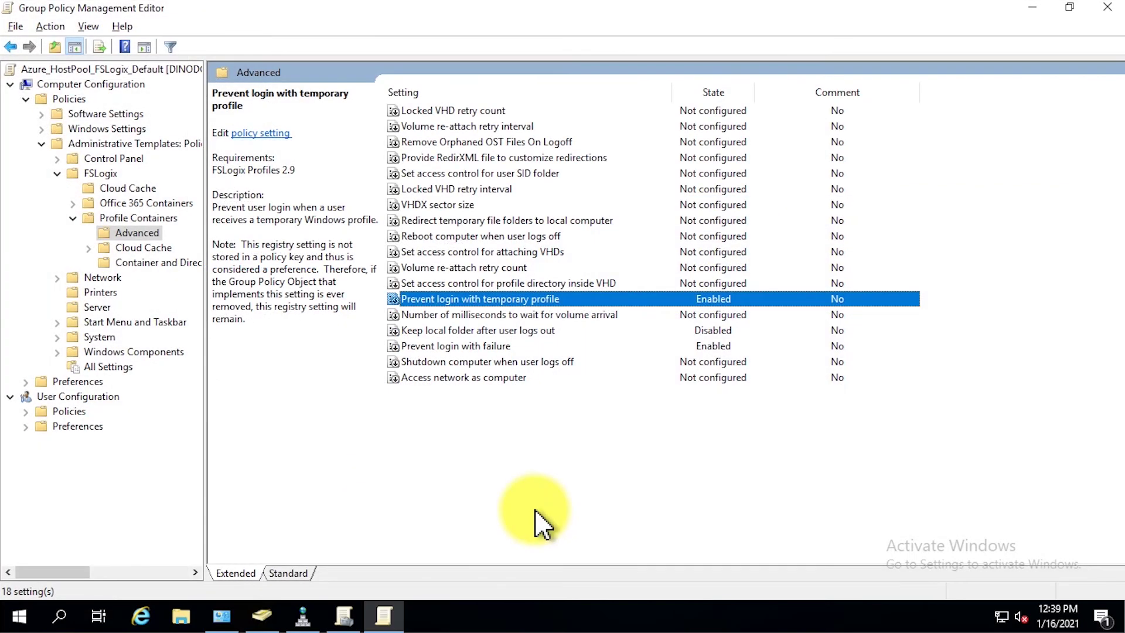
- In Container and Directory Naming, enable Virtual disk type set to VHDX
left_click(109, 264)
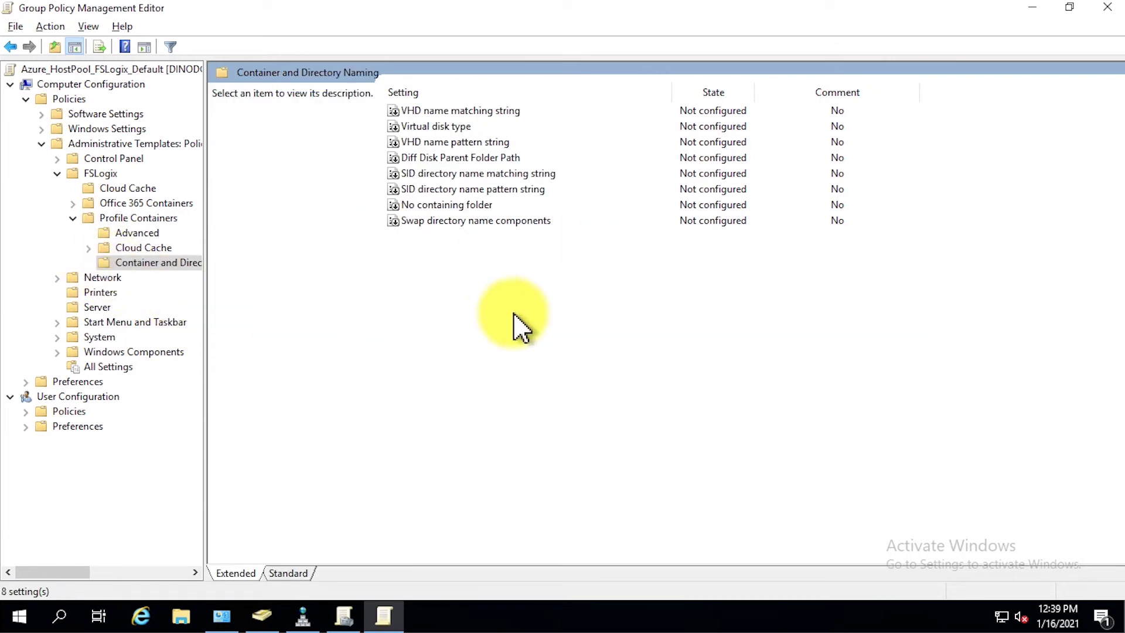
double_click(463, 127)
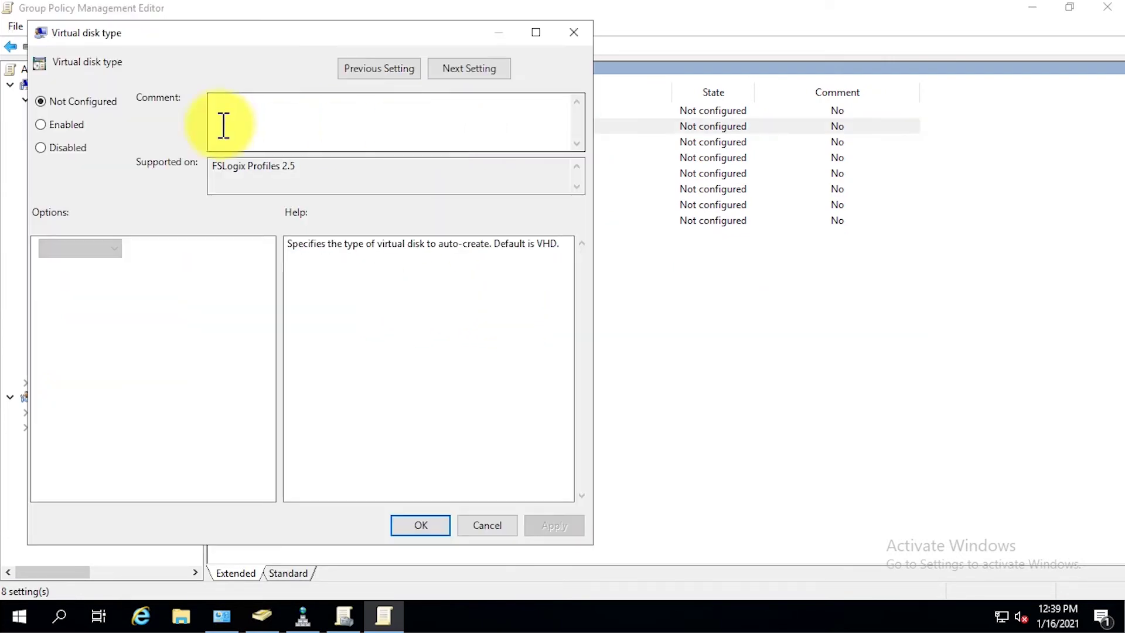
left_click(75, 125)
left_click(114, 248)
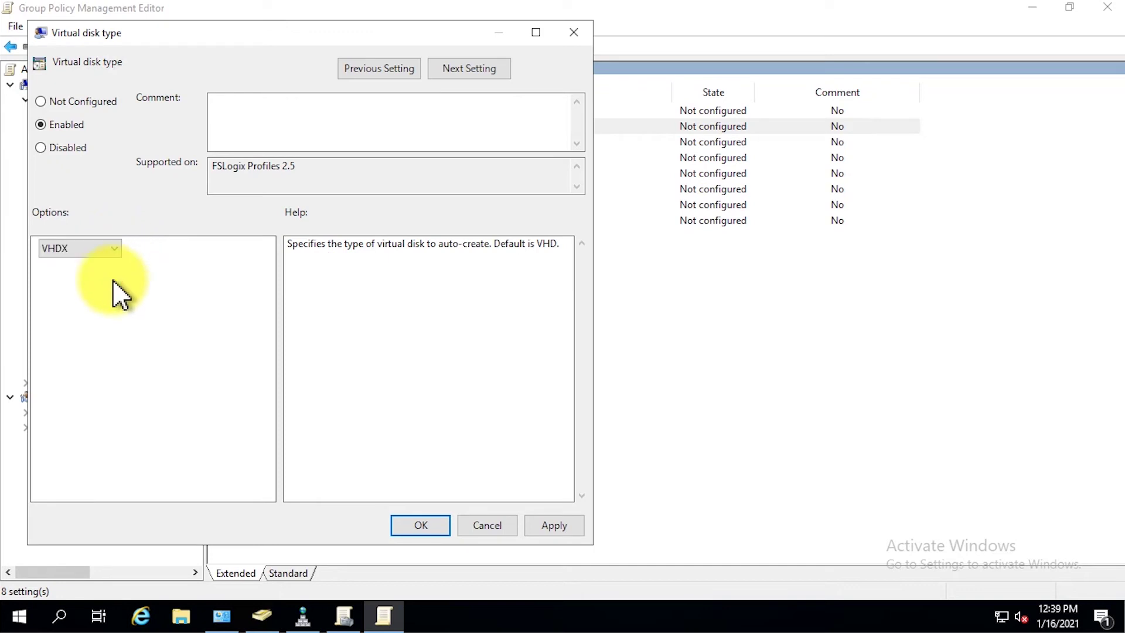
left_click(443, 533)
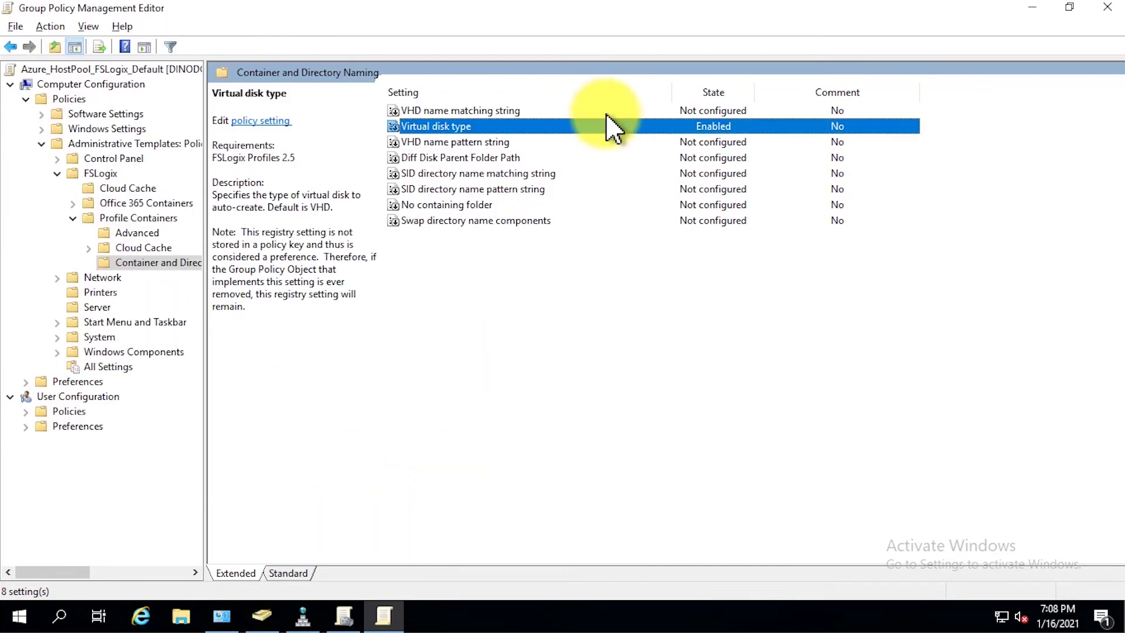
- Review the VHD, SID directory and folder naming setting descriptions, then go to Active Directory Users and Computers
left_click(609, 111)
left_click(605, 143)
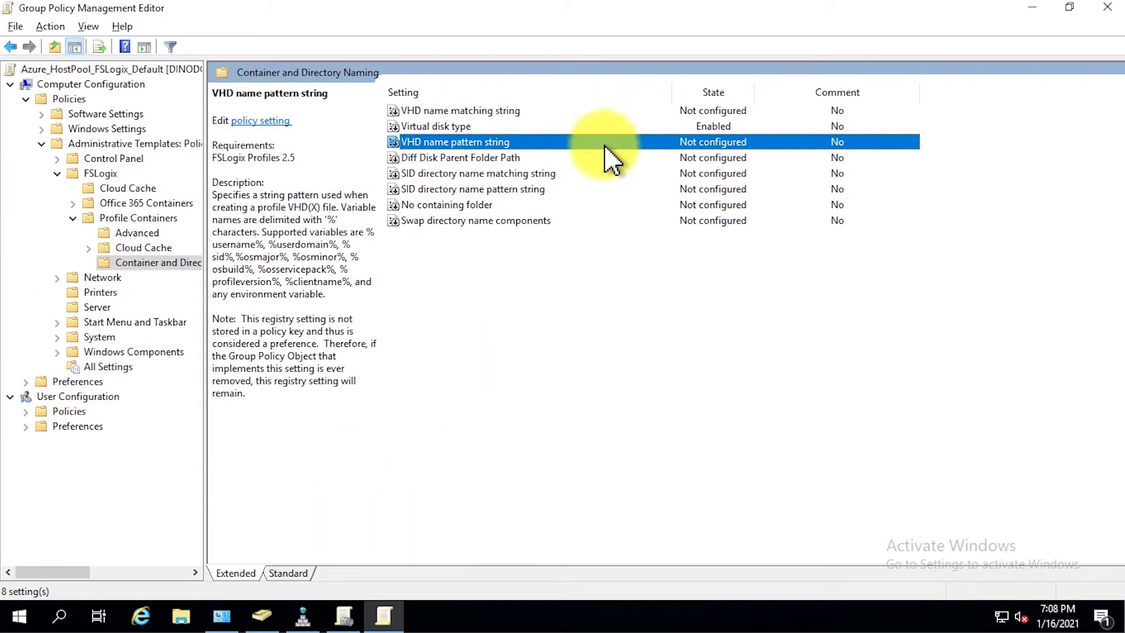
left_click(603, 158)
left_click(607, 174)
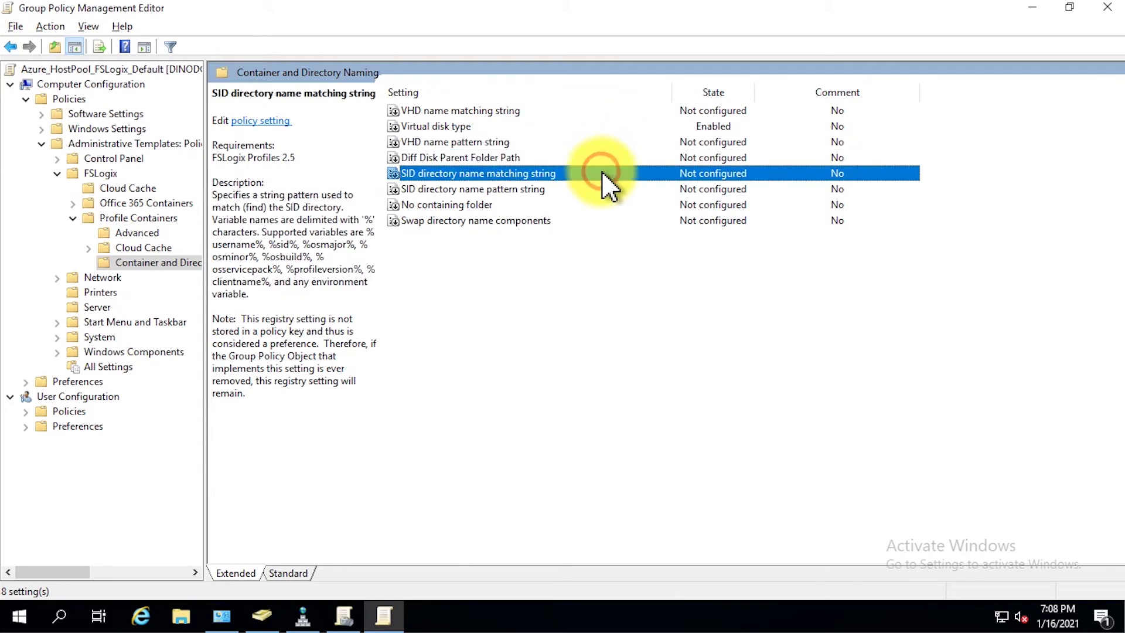
left_click(599, 189)
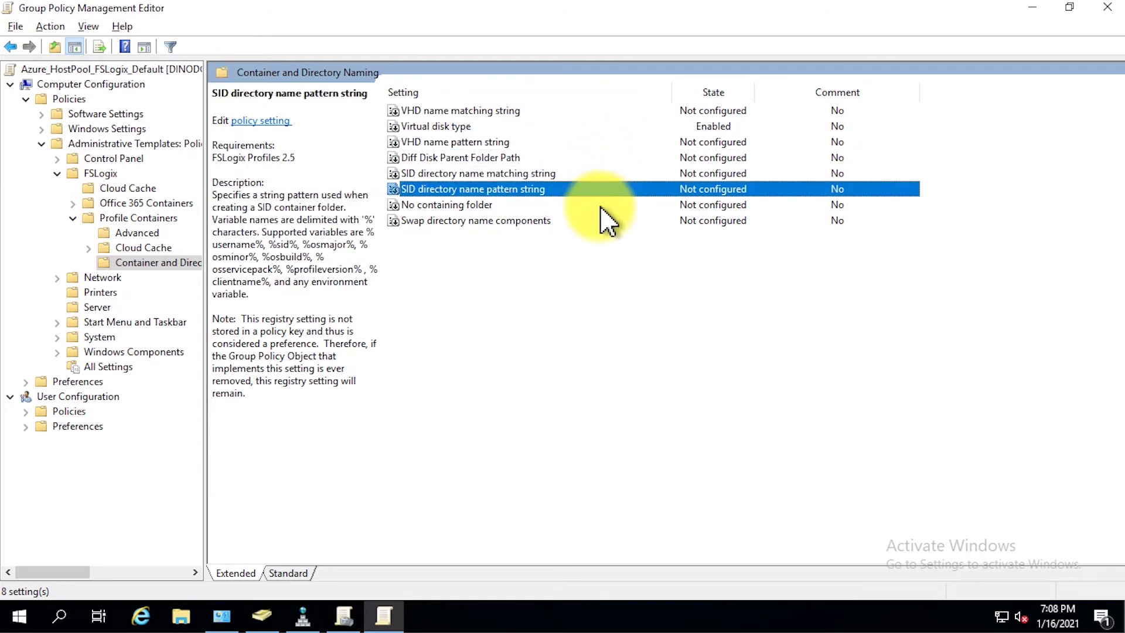
left_click(601, 206)
left_click(600, 221)
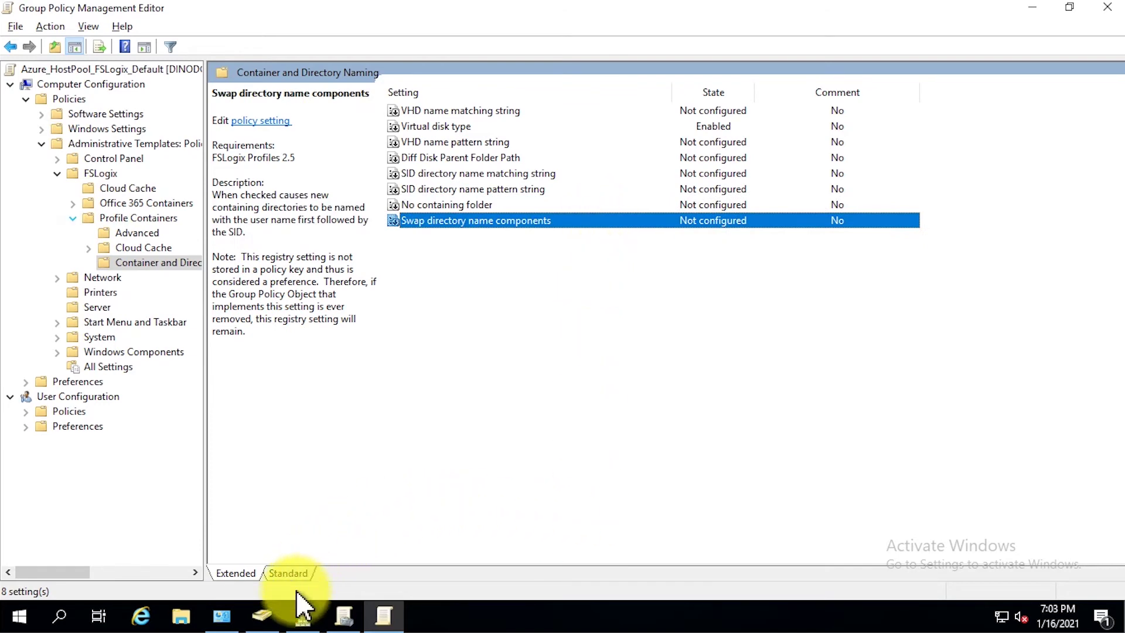
left_click(262, 617)
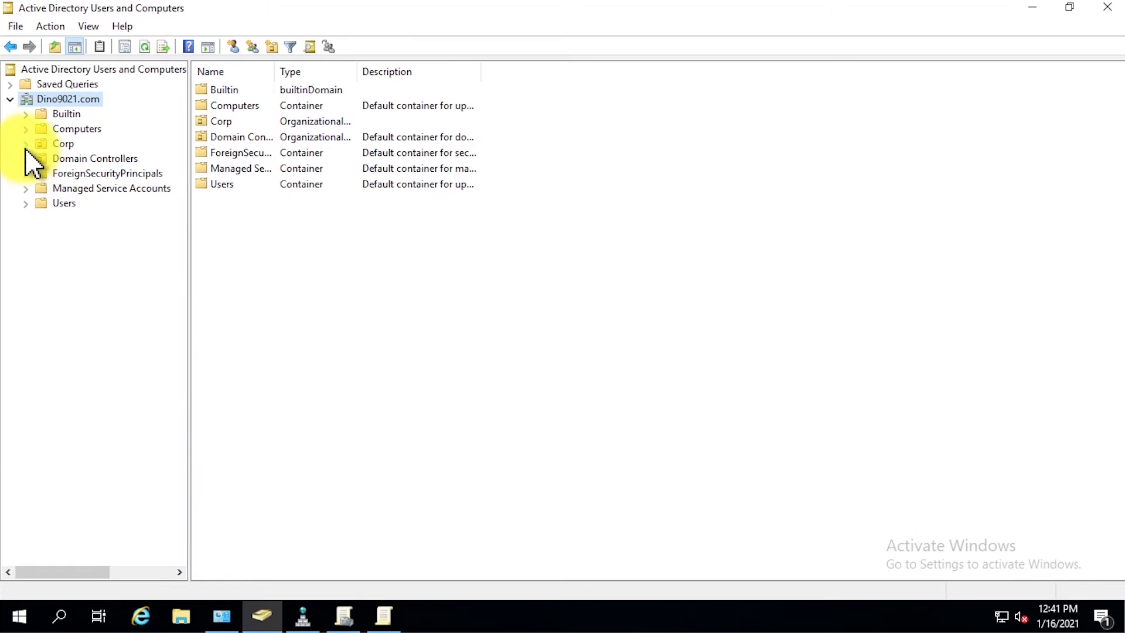
- Create a Groups organizational unit under Corp > Azure > Management
left_click(25, 143)
left_click(41, 158)
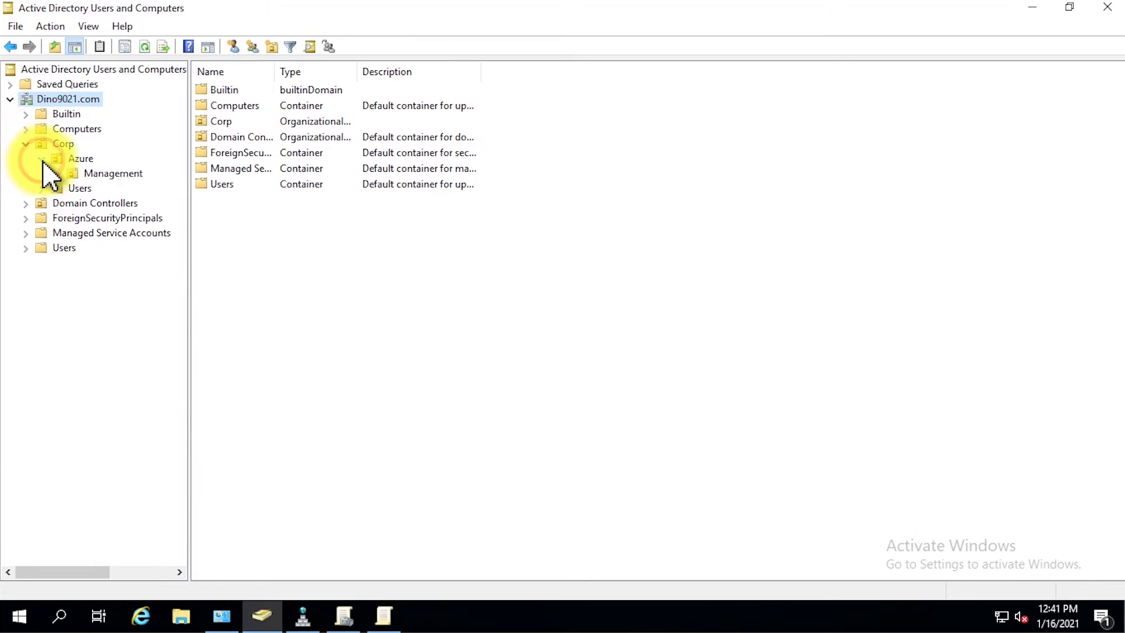
left_click(57, 173)
right_click(127, 174)
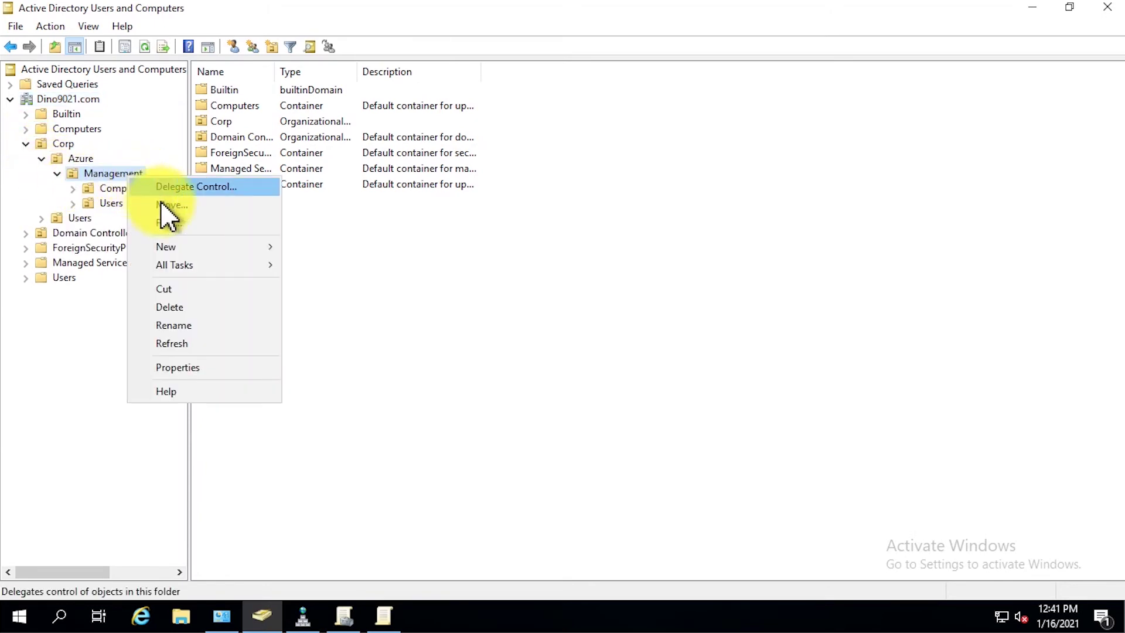
mouse_move(195, 249)
left_click(405, 375)
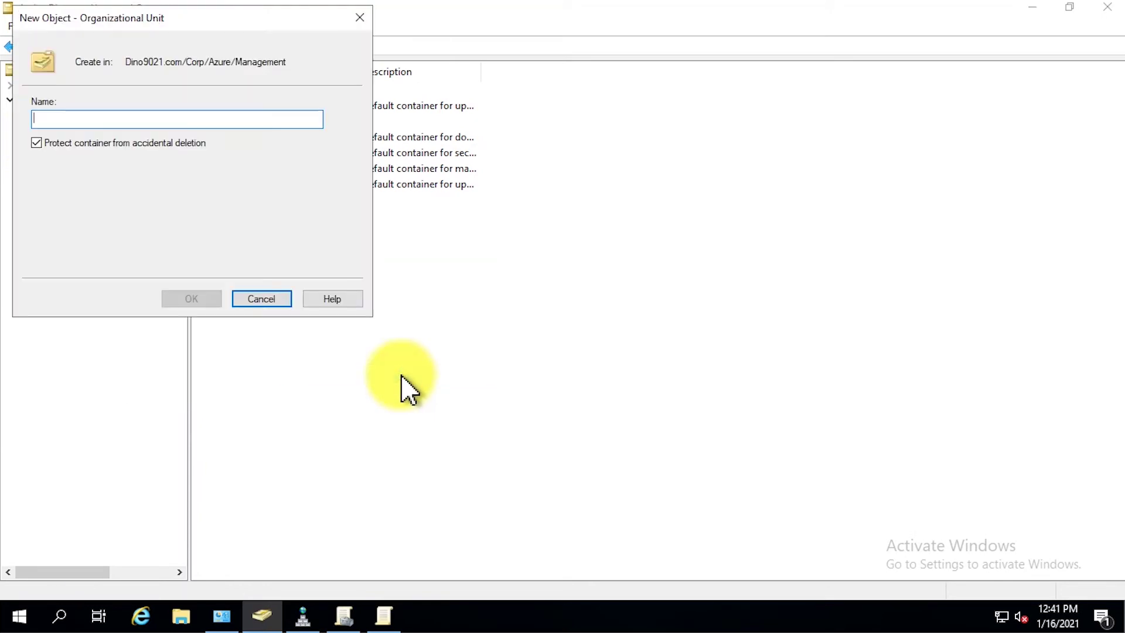
type("Groups")
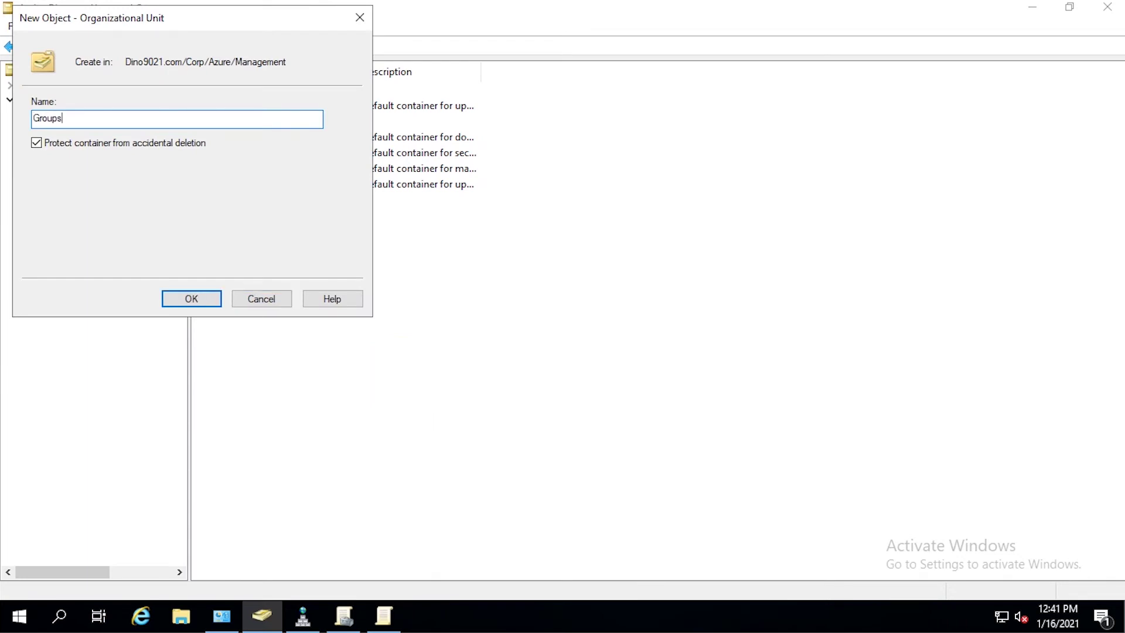
key("Return")
- Create a universal group WVDManager in the Groups OU
right_click(402, 379)
mouse_move(490, 210)
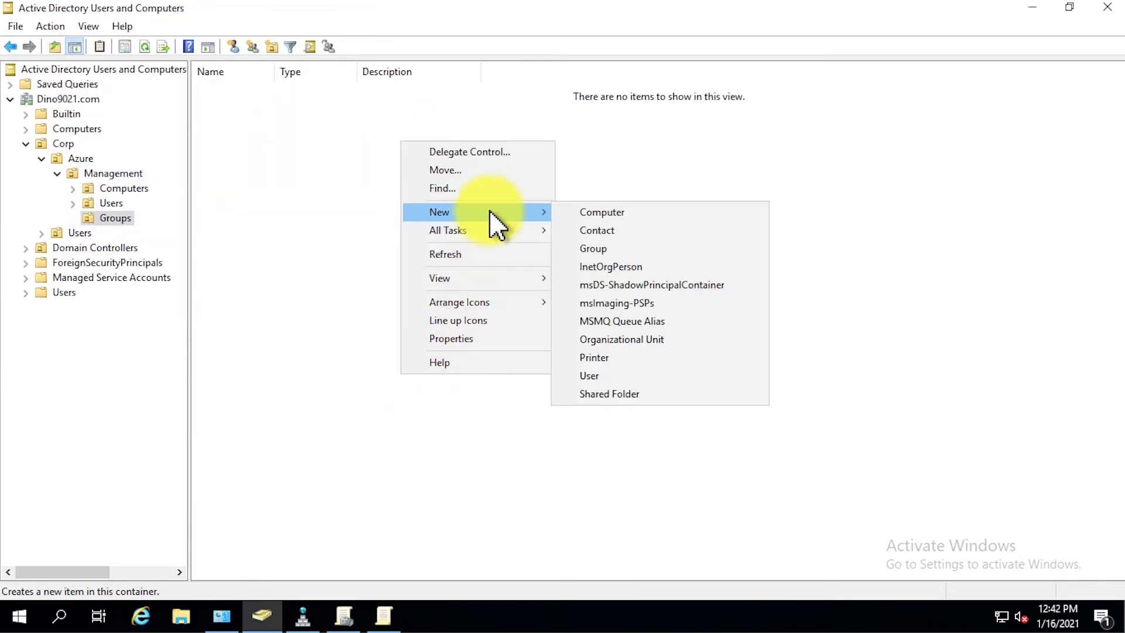
left_click(701, 251)
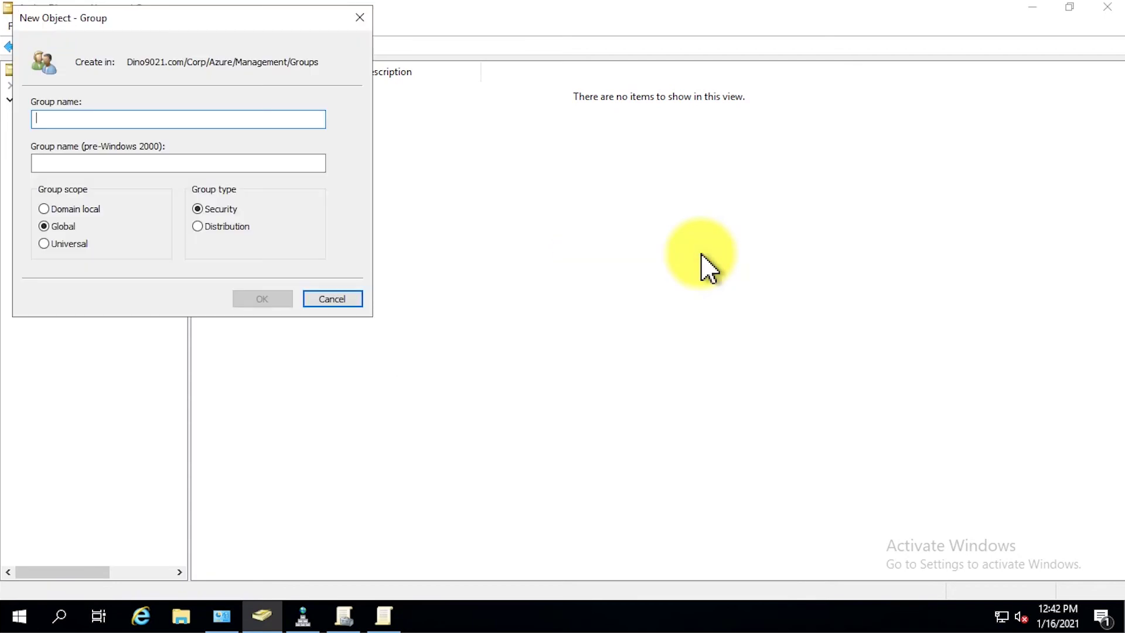
type("WVDManager")
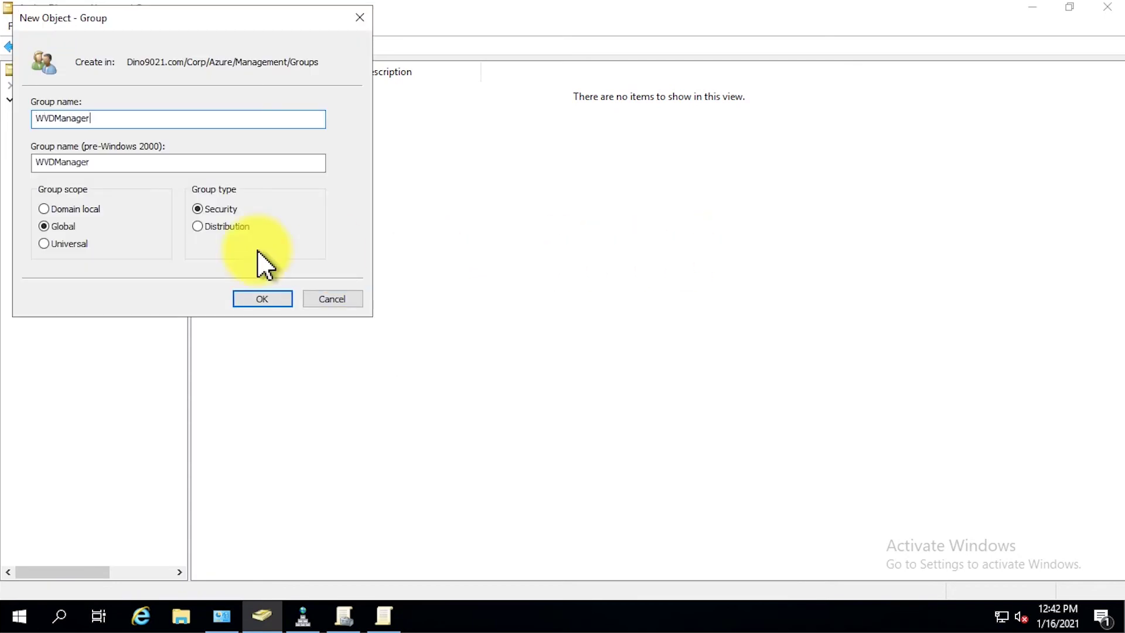
left_click(44, 243)
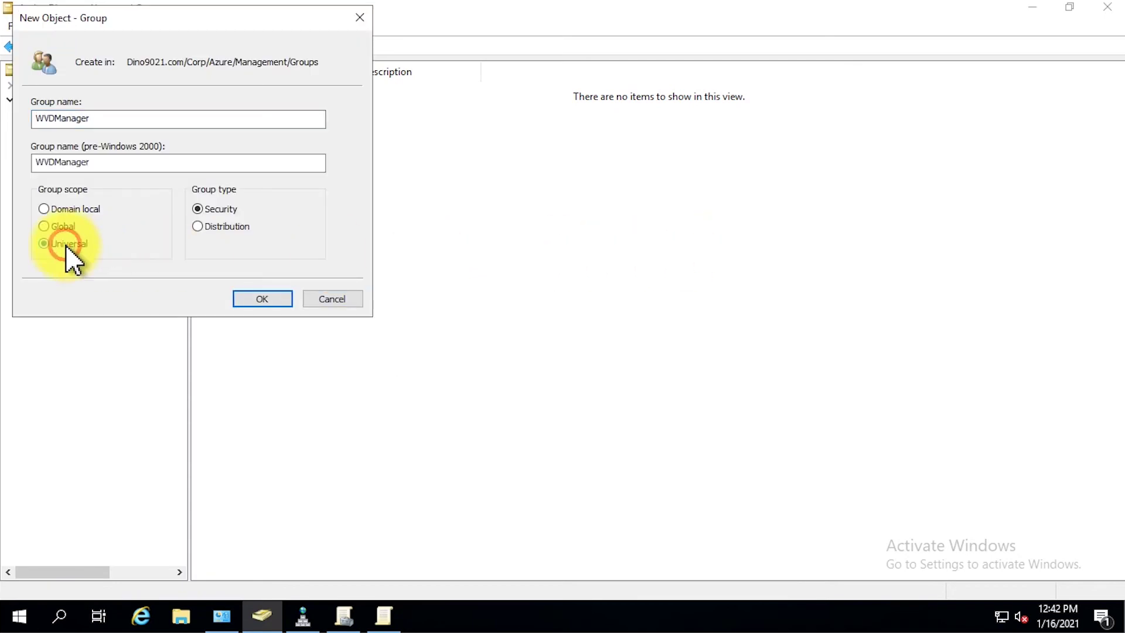
left_click(262, 299)
- Create user WVDAdmin with a password that never expires and cannot be changed
right_click(335, 256)
mouse_move(371, 326)
left_click(616, 488)
type("WVDAdmin")
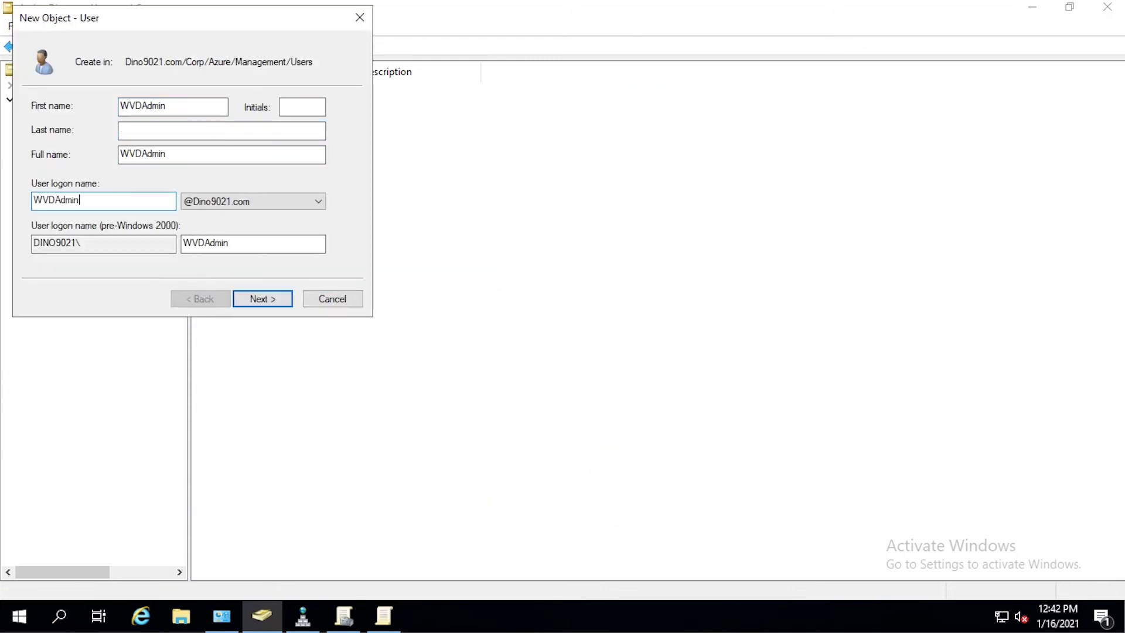
left_click(262, 314)
type("P@ssw0rd")
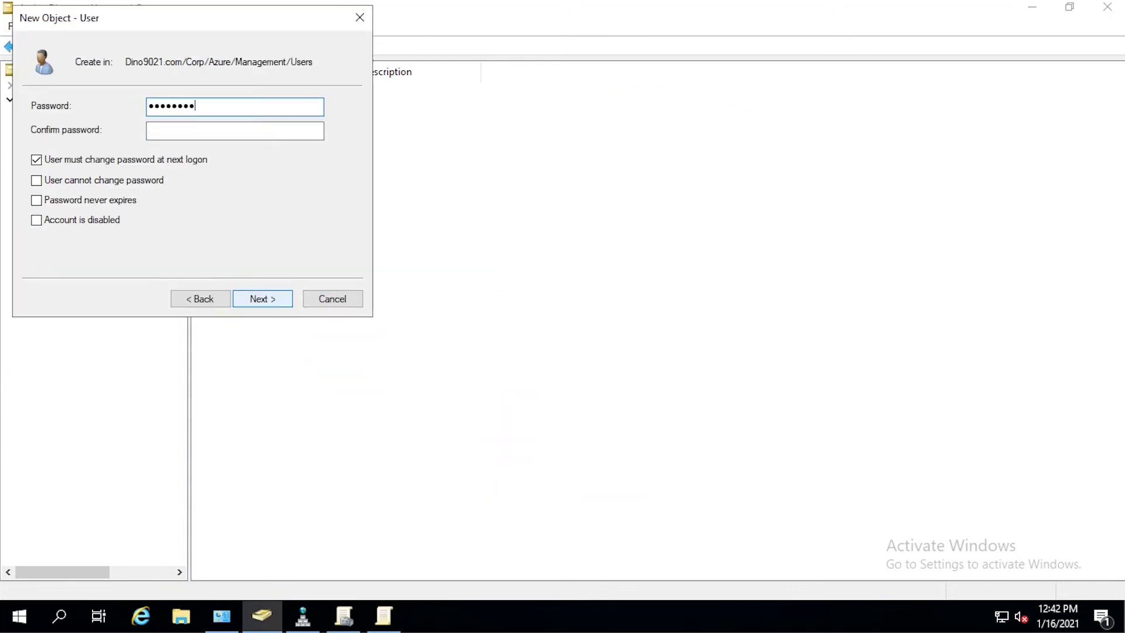
type("P@ssw0rd12345")
left_click(126, 160)
left_click(103, 180)
left_click(90, 199)
left_click(263, 298)
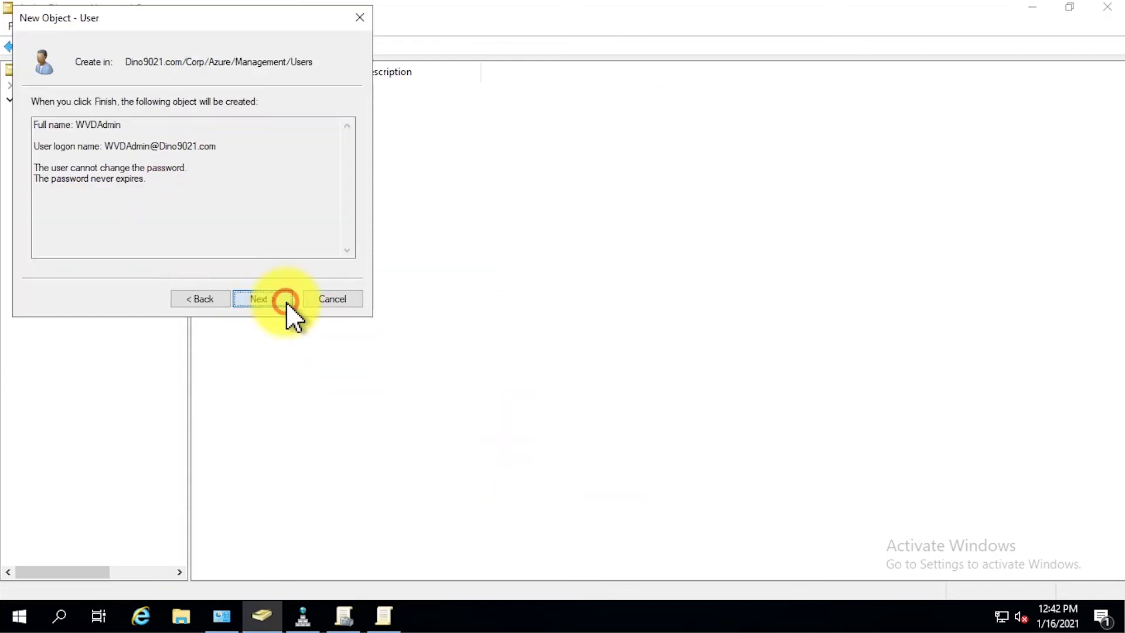
left_click(262, 298)
- Add WVDAdmin as a member of the WVDManager group
right_click(164, 233)
left_click(201, 537)
left_click(445, 115)
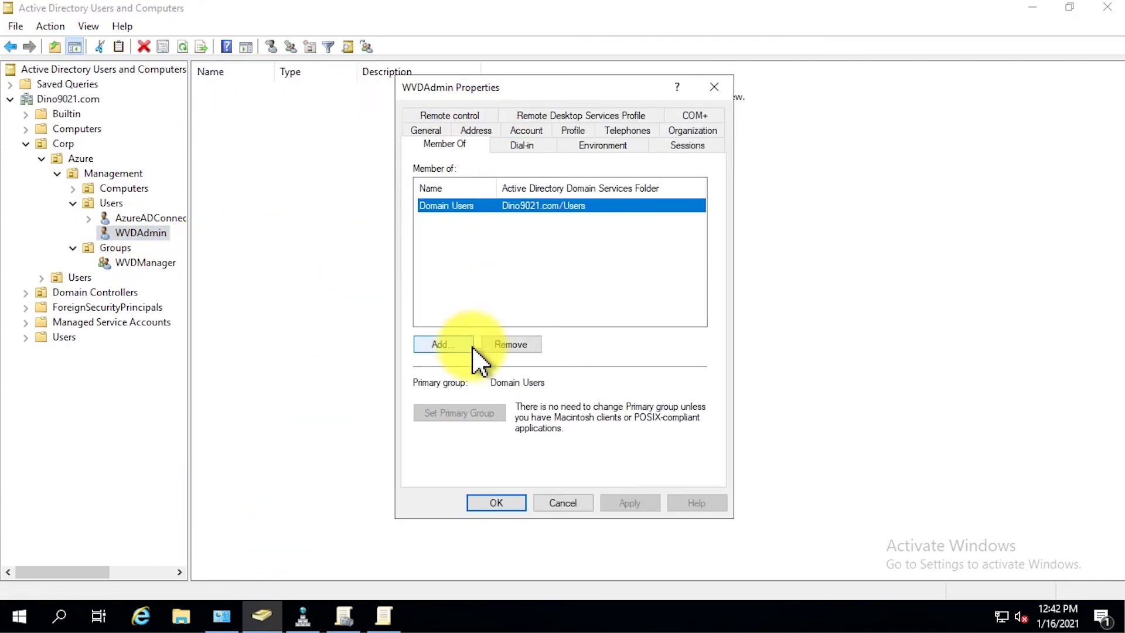
left_click(443, 344)
type("wvdmana")
left_click(671, 290)
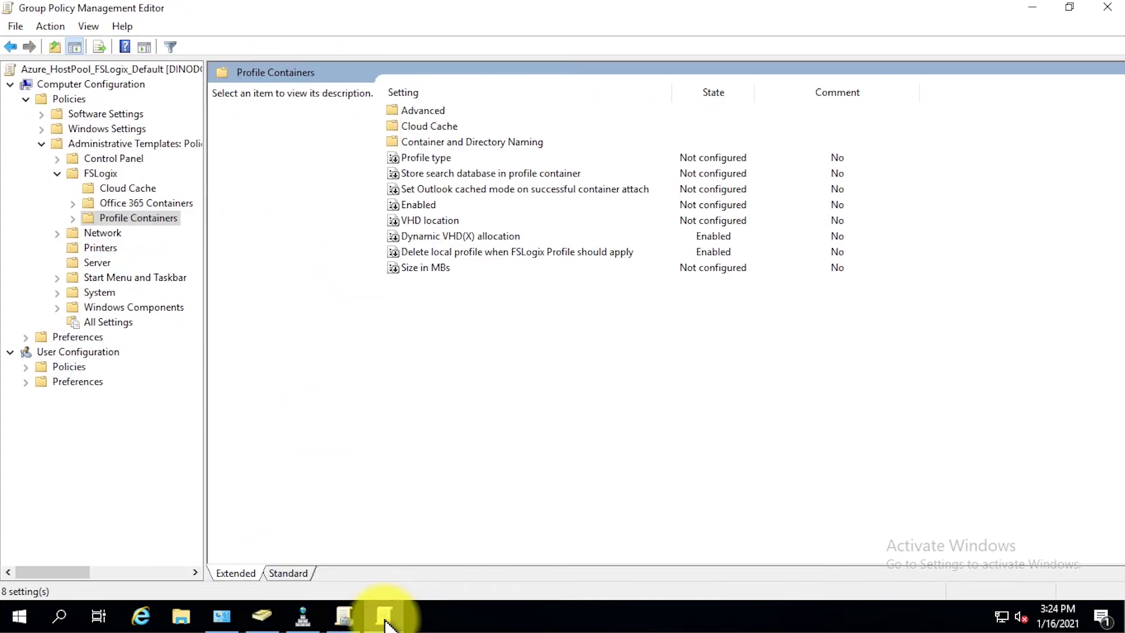
- Add a restricted group named FSLogix Profile Exclude List under Security Settings
left_click(58, 188)
left_click(166, 248)
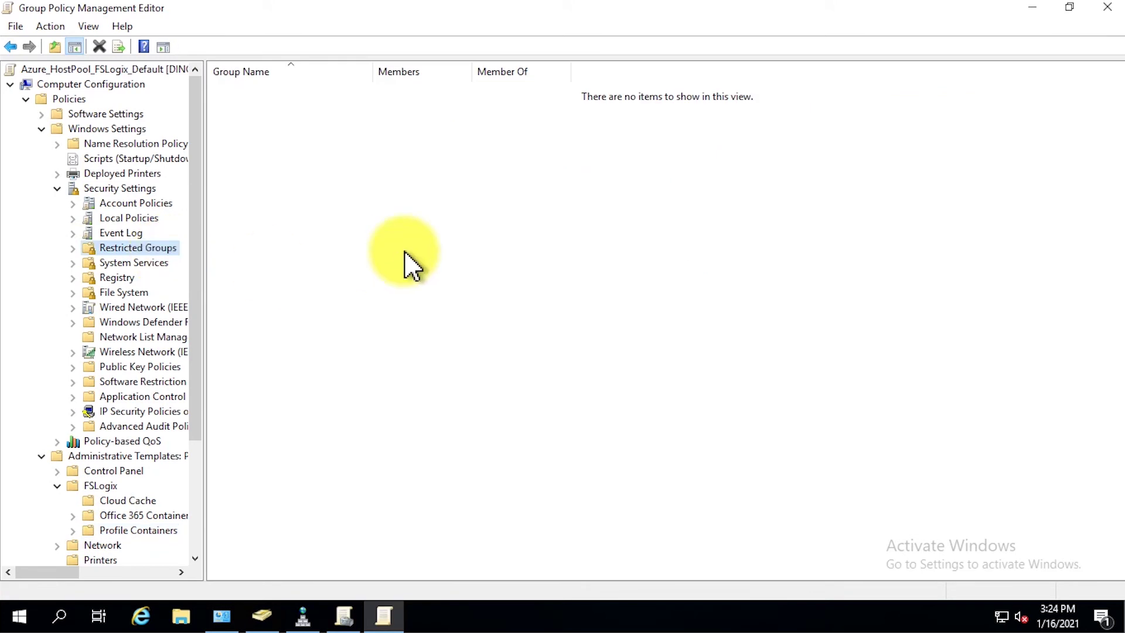
right_click(378, 187)
left_click(472, 202)
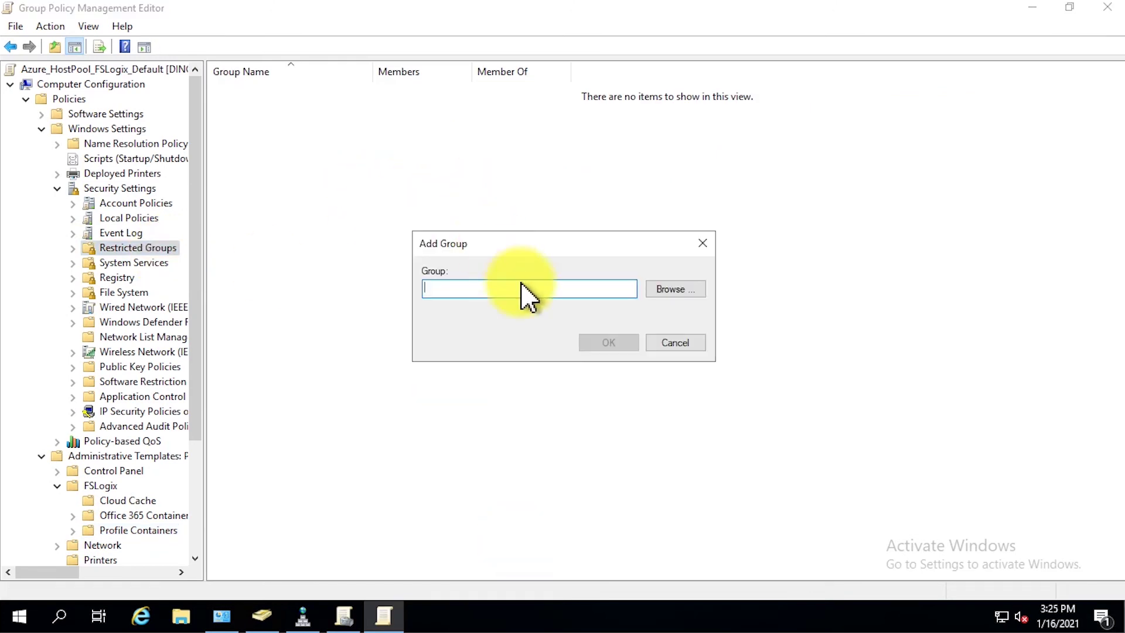
type("FSLogix Profile Exclude List")
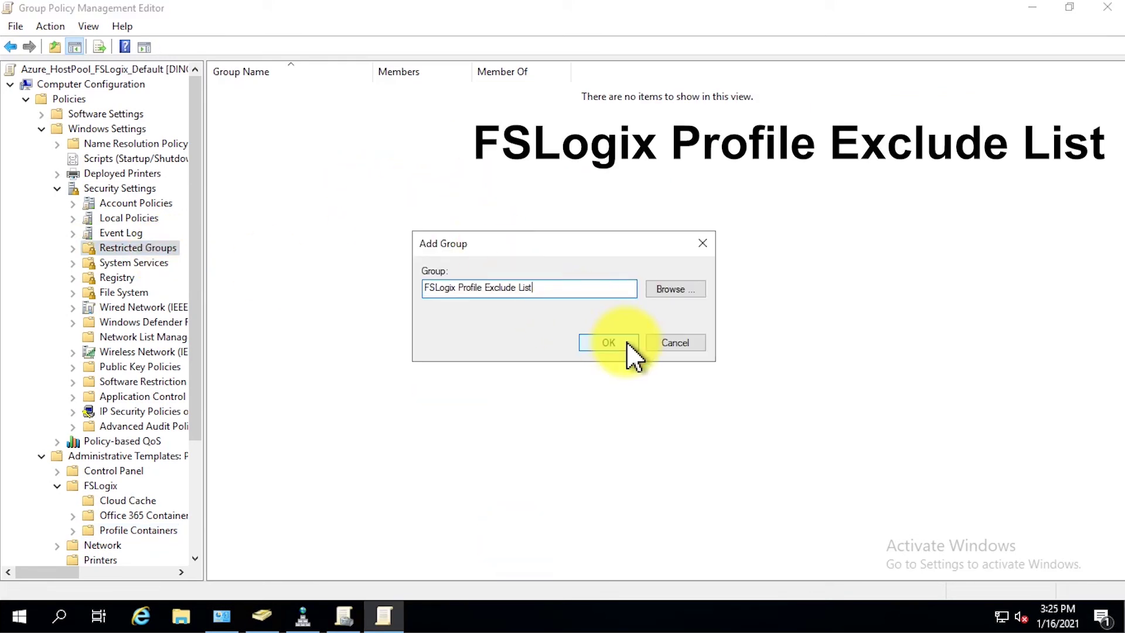
left_click(628, 345)
- Make Administrators and WVDManager the members of FSLogix Profile Exclude List
left_click(273, 89)
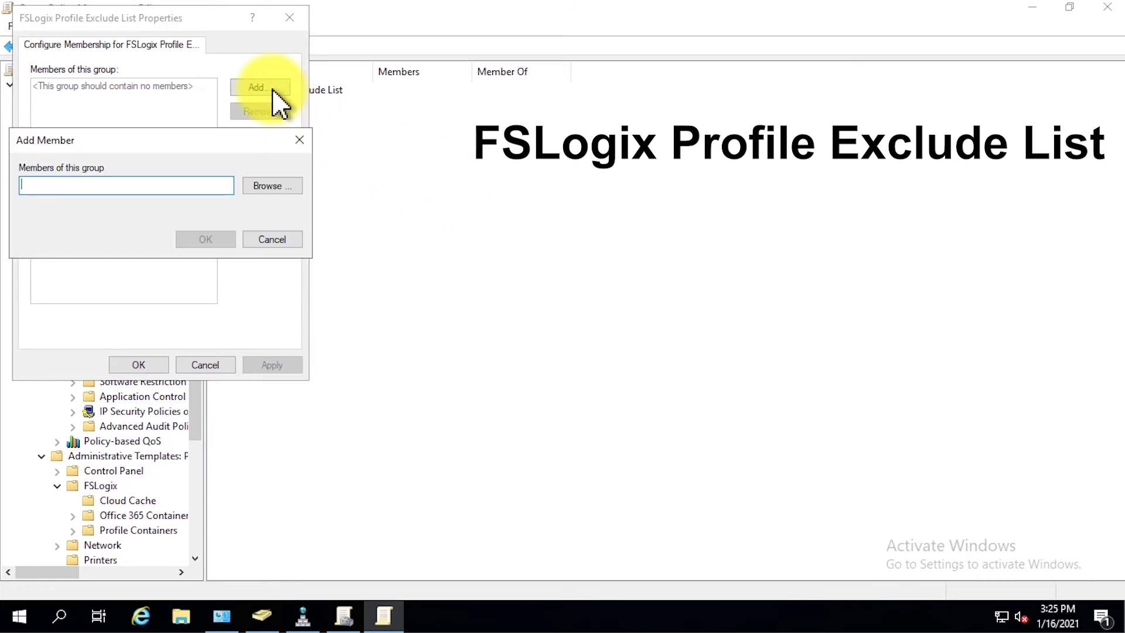
type("Administrators")
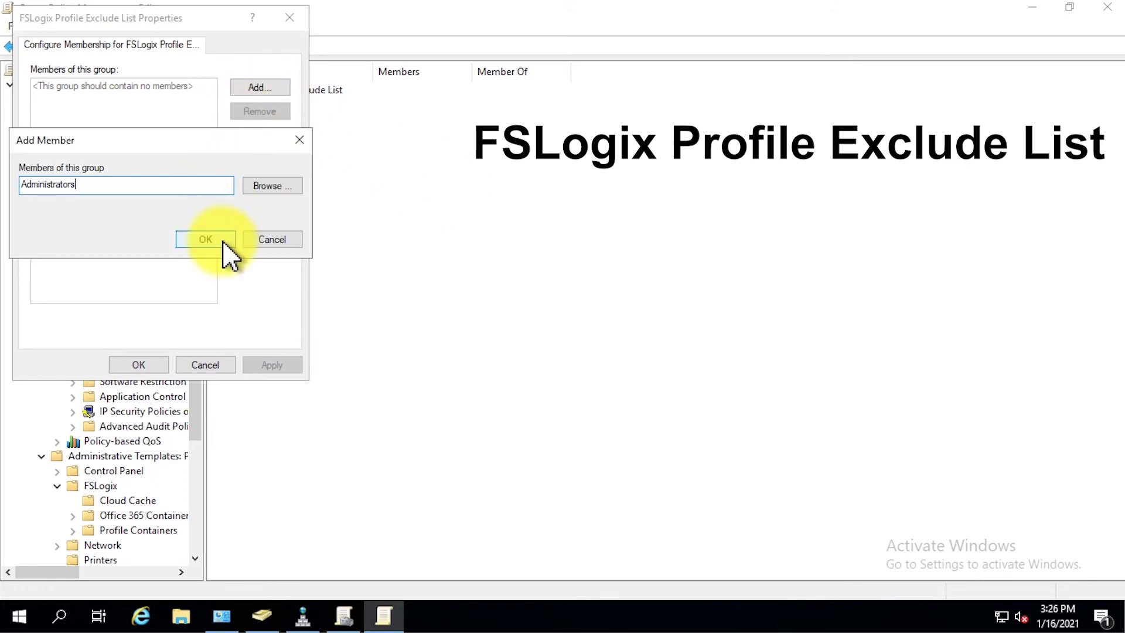
left_click(224, 242)
left_click(278, 86)
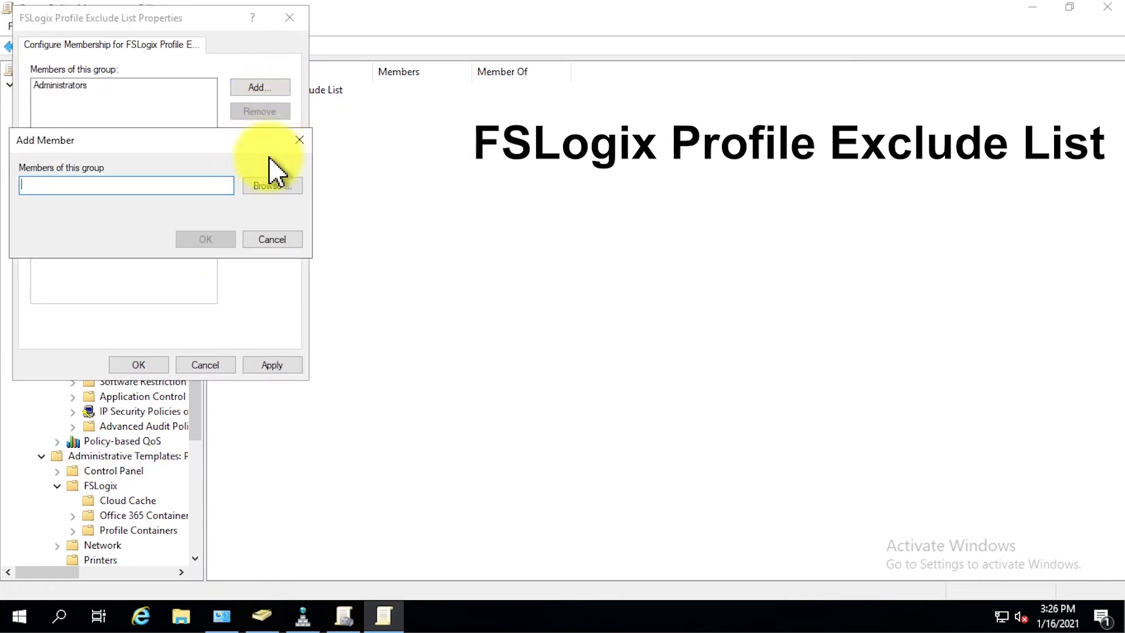
left_click(269, 184)
left_click(252, 297)
type("wvdm")
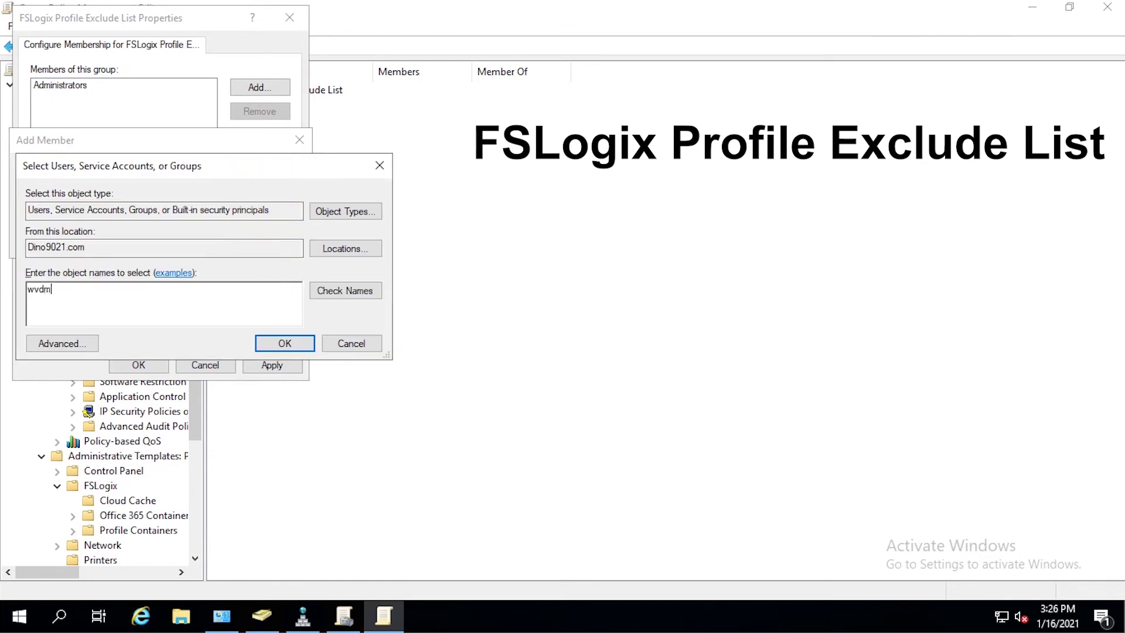
left_click(285, 343)
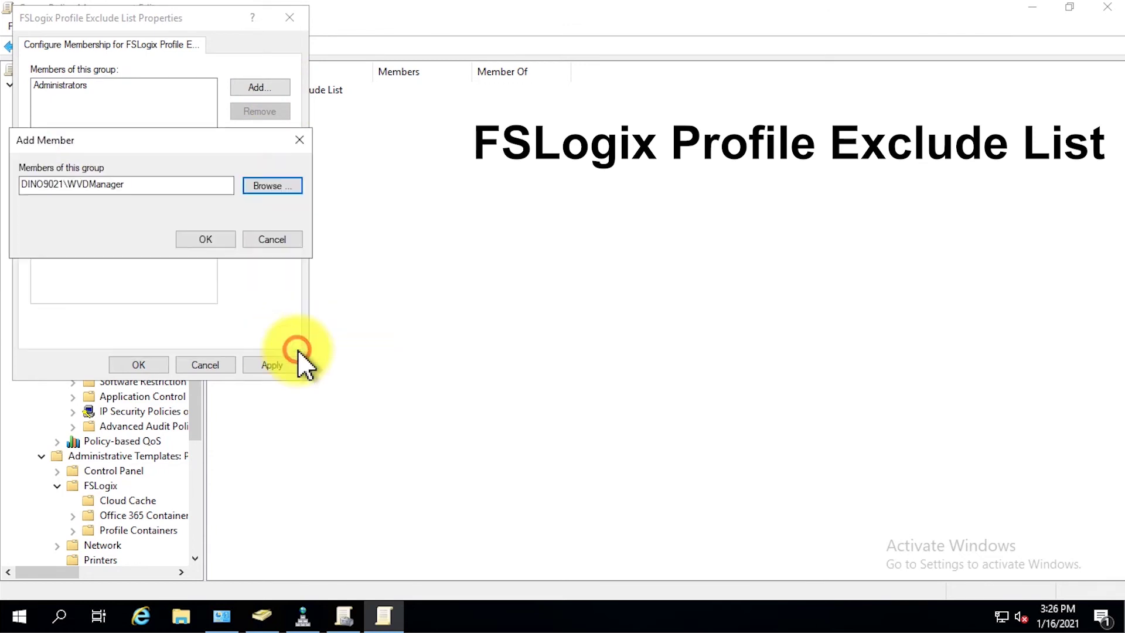
left_click(225, 246)
left_click(156, 366)
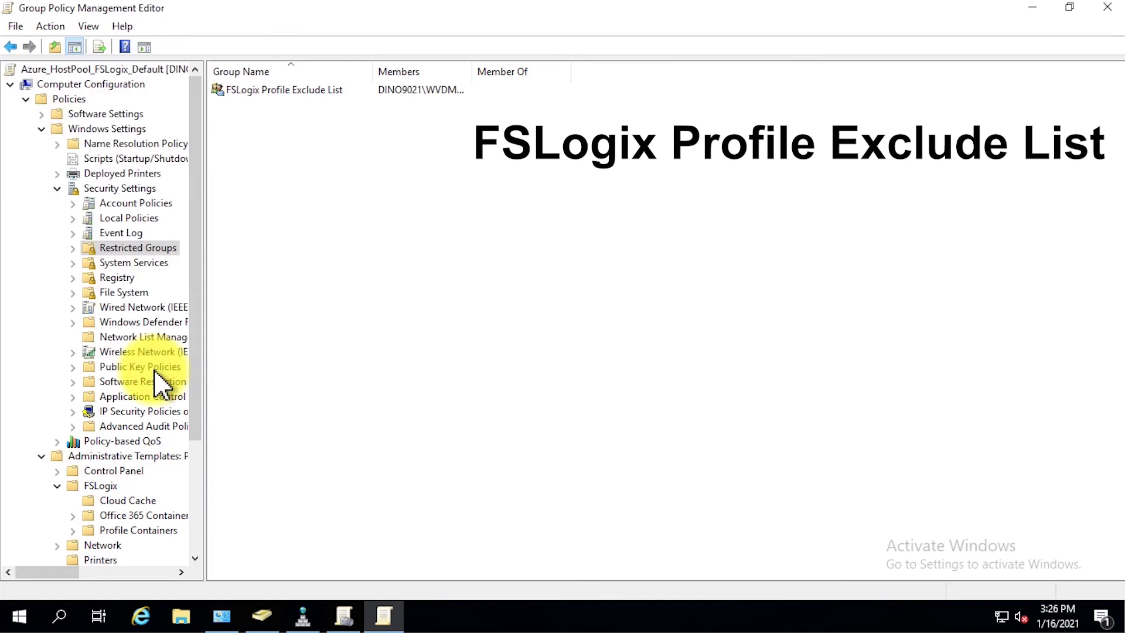
- Add a restricted group 'FSLogix ODFC Exclude List' with Administrators as its first member
right_click(327, 156)
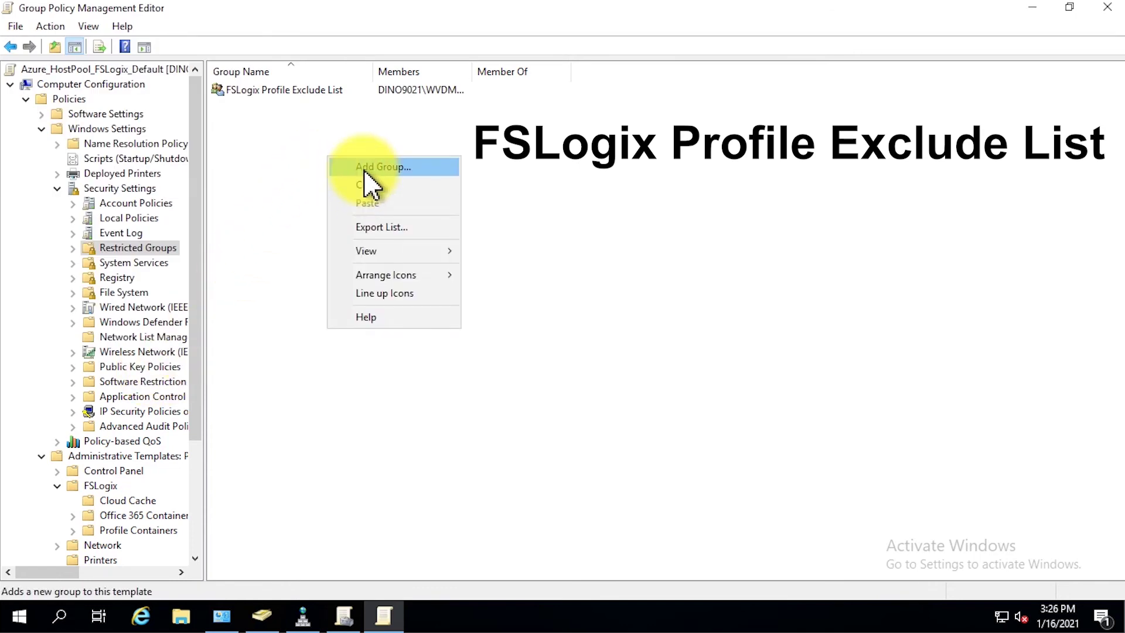
left_click(366, 166)
type("FSLogix ODFC Exclude List")
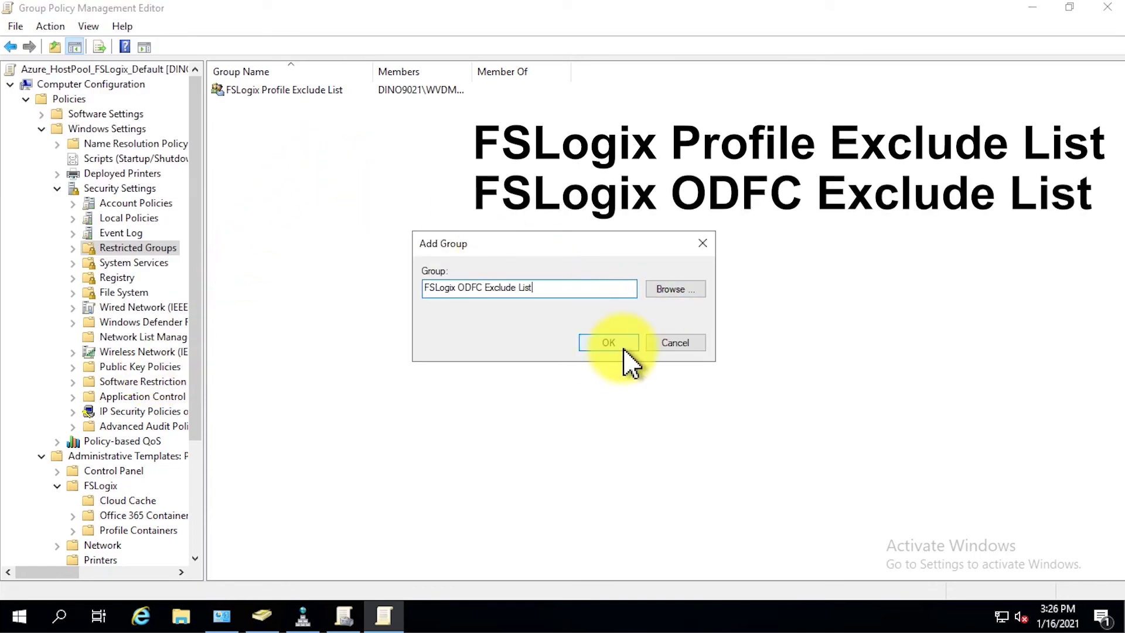
left_click(608, 342)
left_click(274, 95)
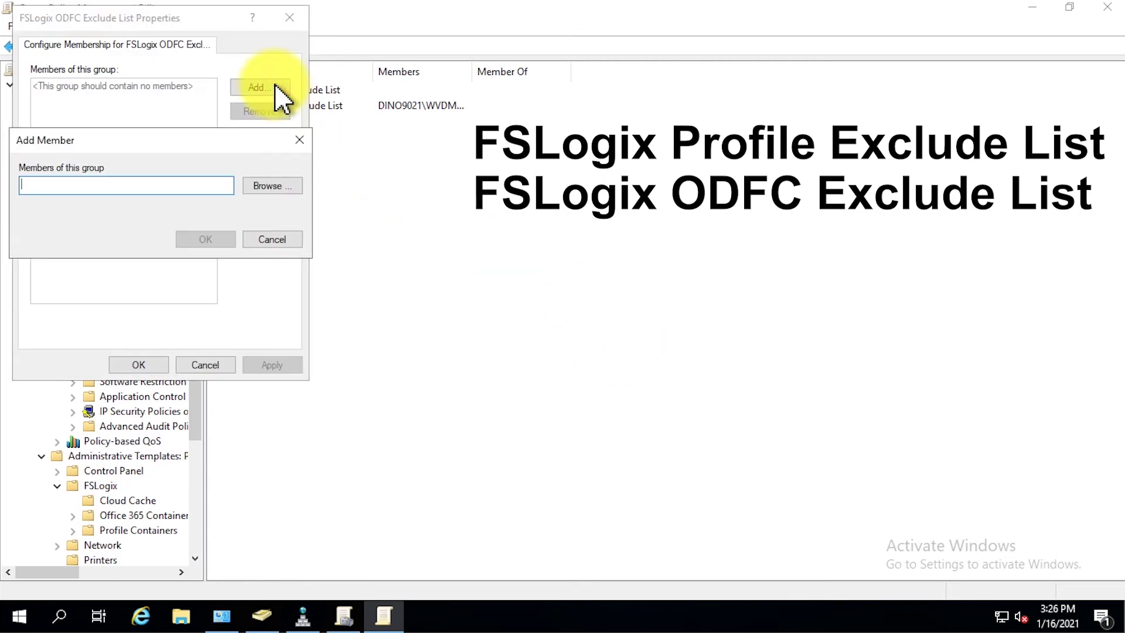
type("Administrators")
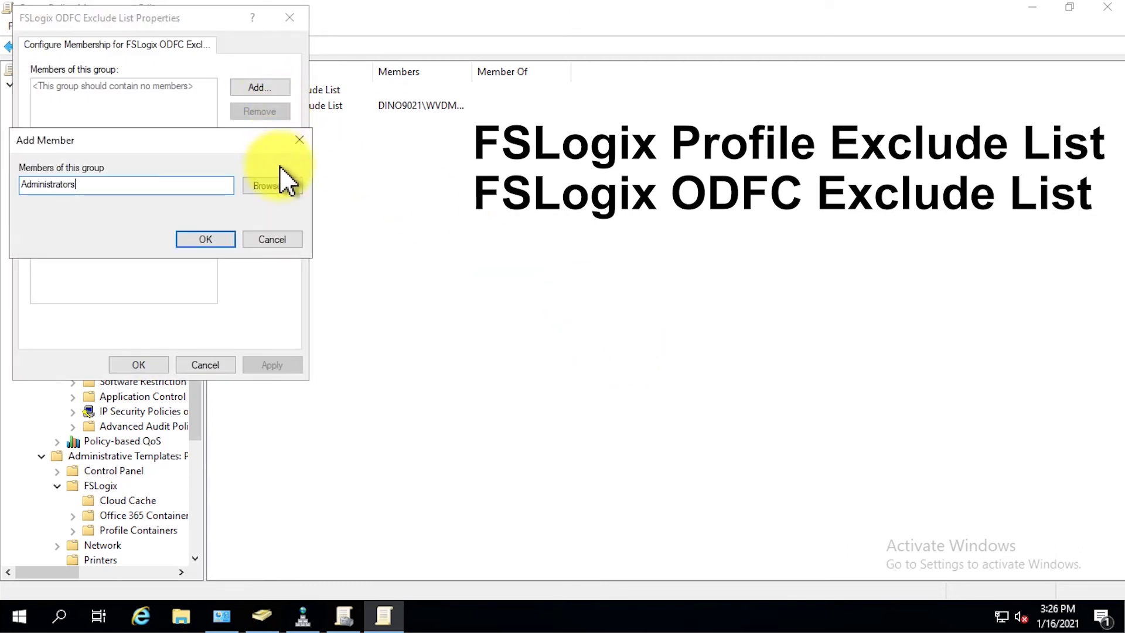
left_click(228, 241)
- Add WVDManager as a second member from the directory and save the group's membership
left_click(277, 94)
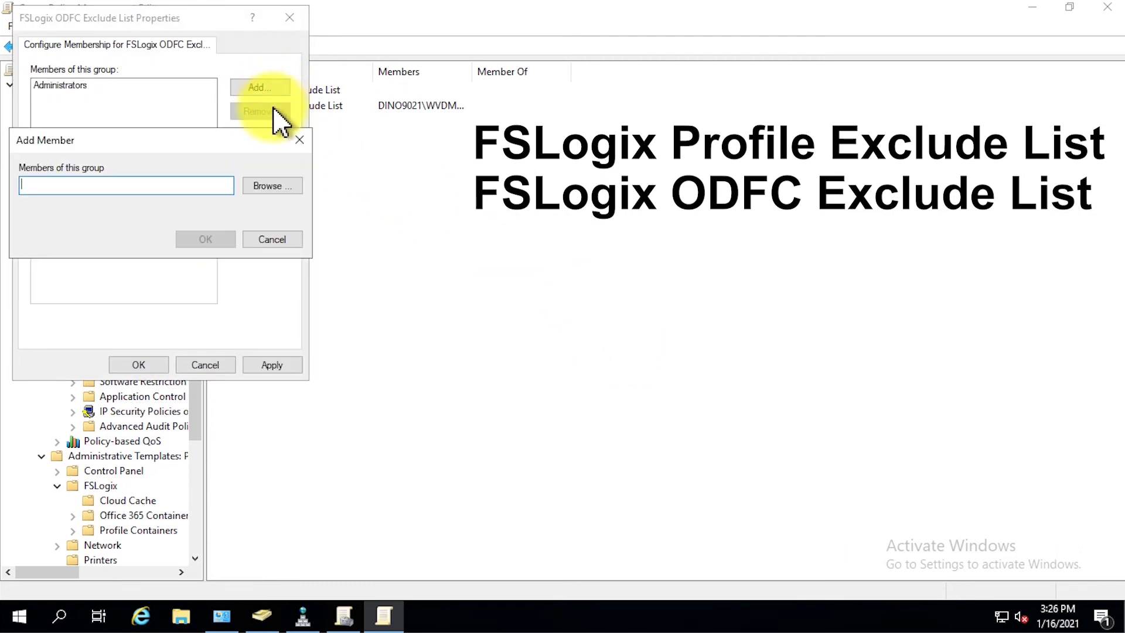
left_click(259, 186)
type("wvdmanager")
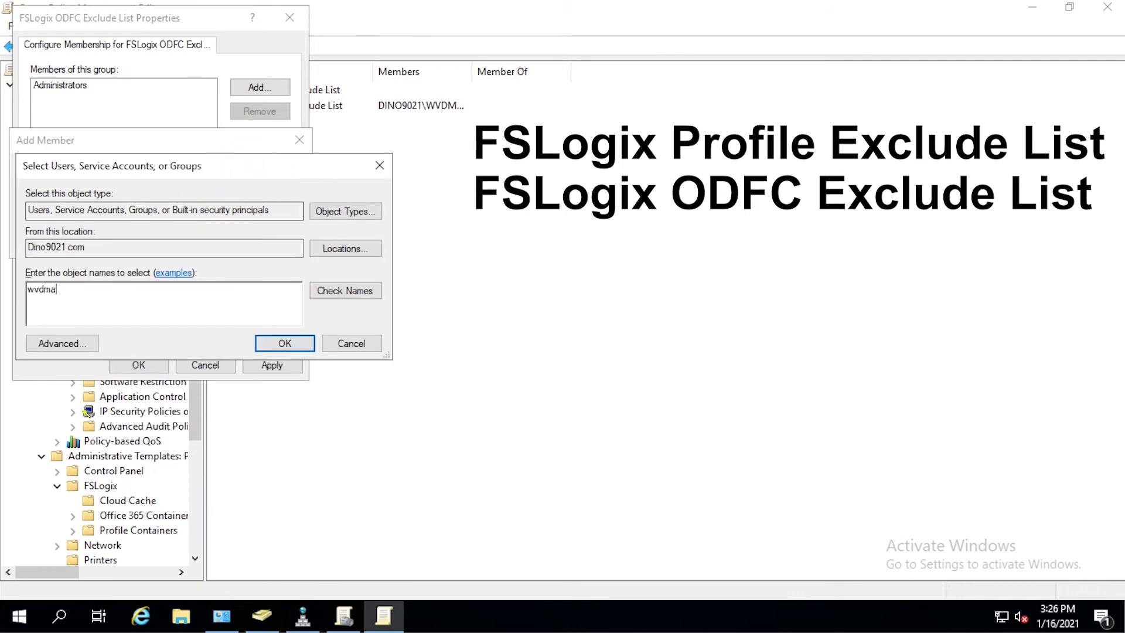
left_click(271, 346)
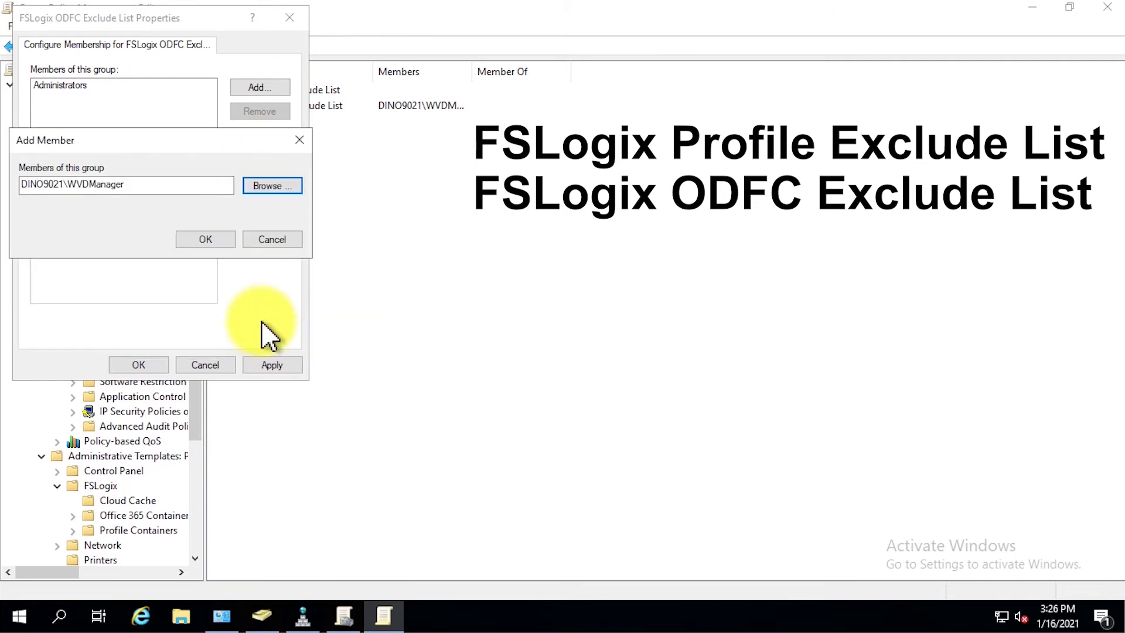
left_click(230, 242)
left_click(155, 365)
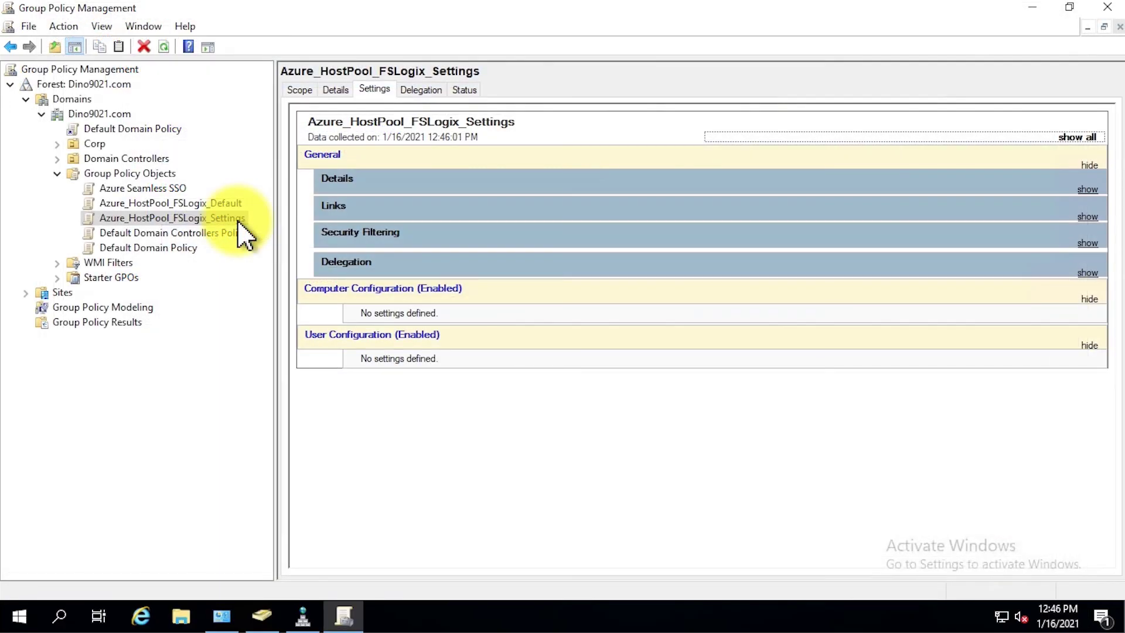
- Edit Azure_HostPool_FSLogix_Settings maximized, showing Administrative Templates > FSLogix > Profile Containers
right_click(239, 222)
left_click(284, 230)
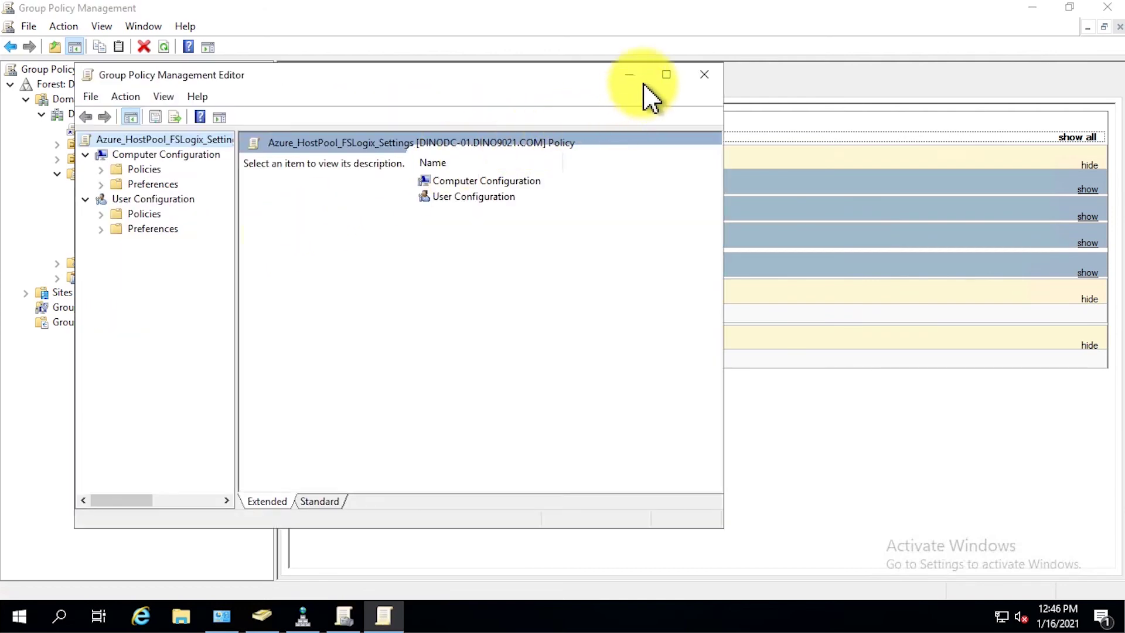
left_click(665, 74)
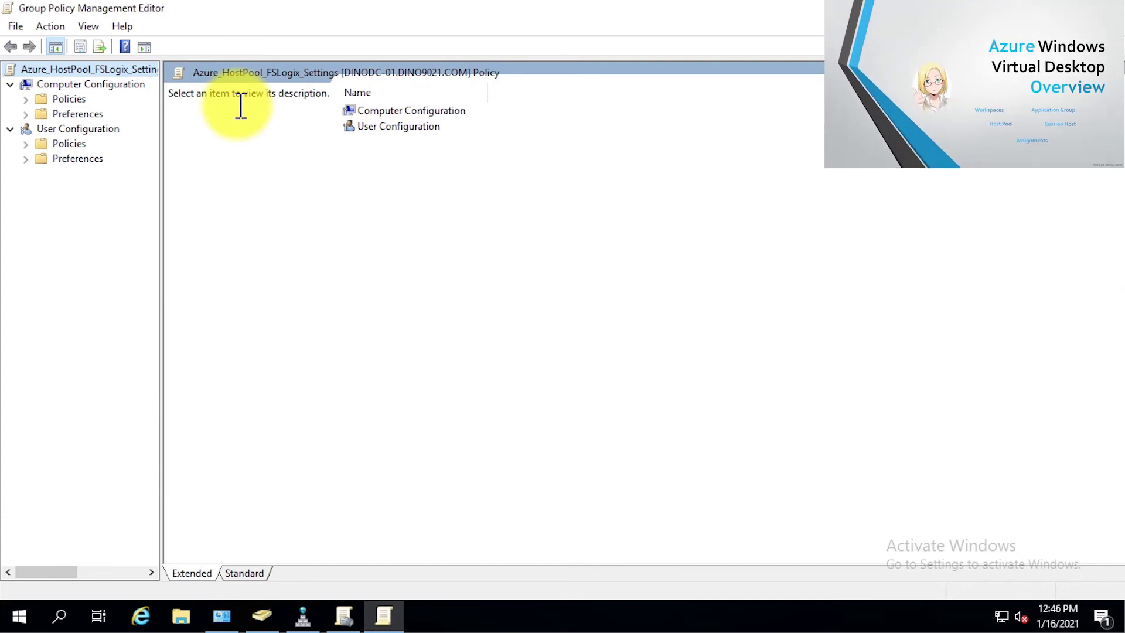
left_click(26, 98)
left_click(41, 143)
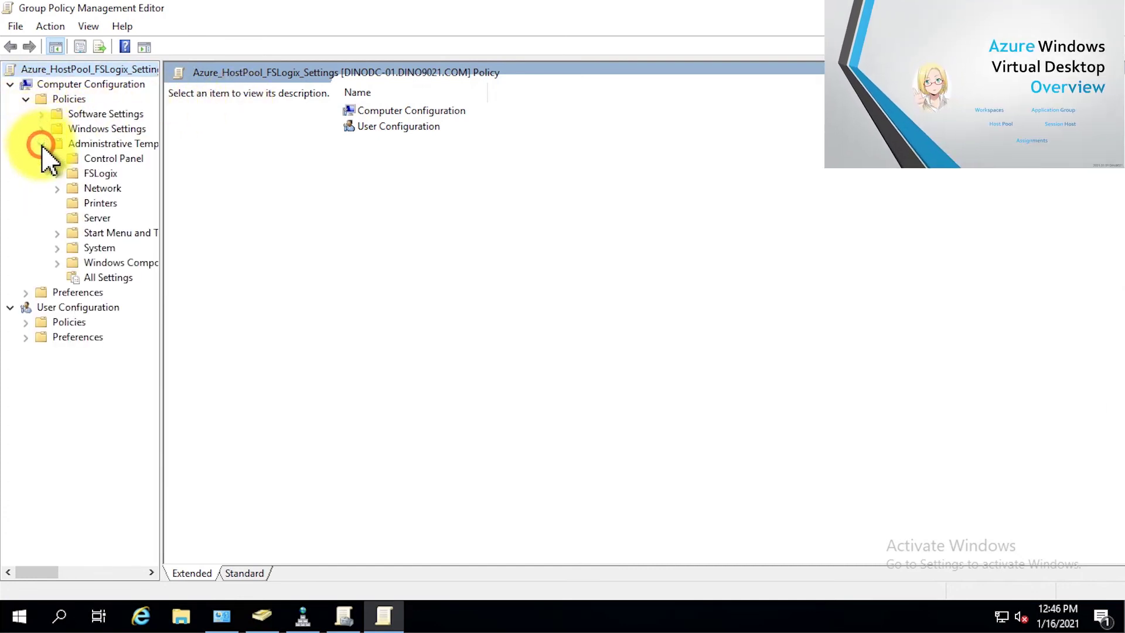
left_click(56, 173)
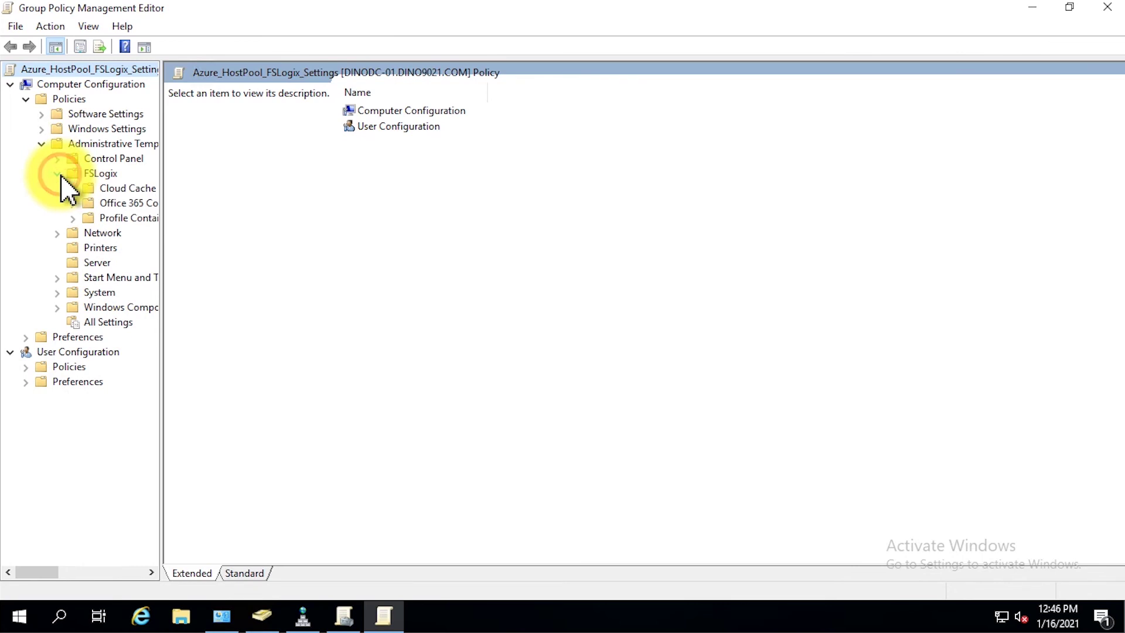
left_click(129, 221)
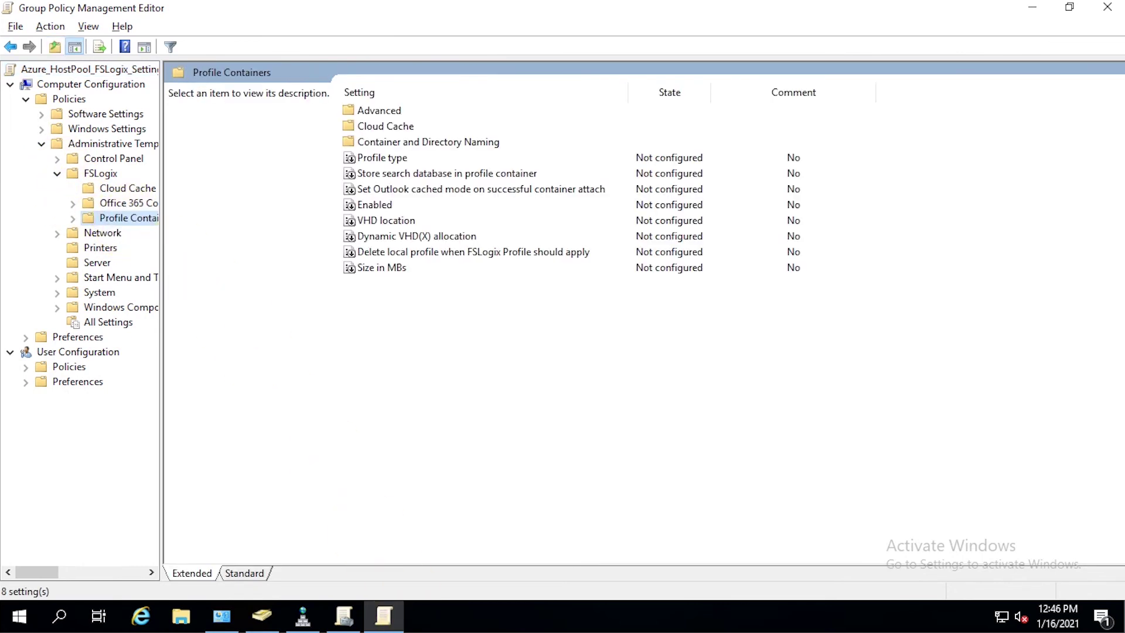
- Enable the Profile Containers 'Enabled' policy with the profiles feature option turned on
left_click(391, 206)
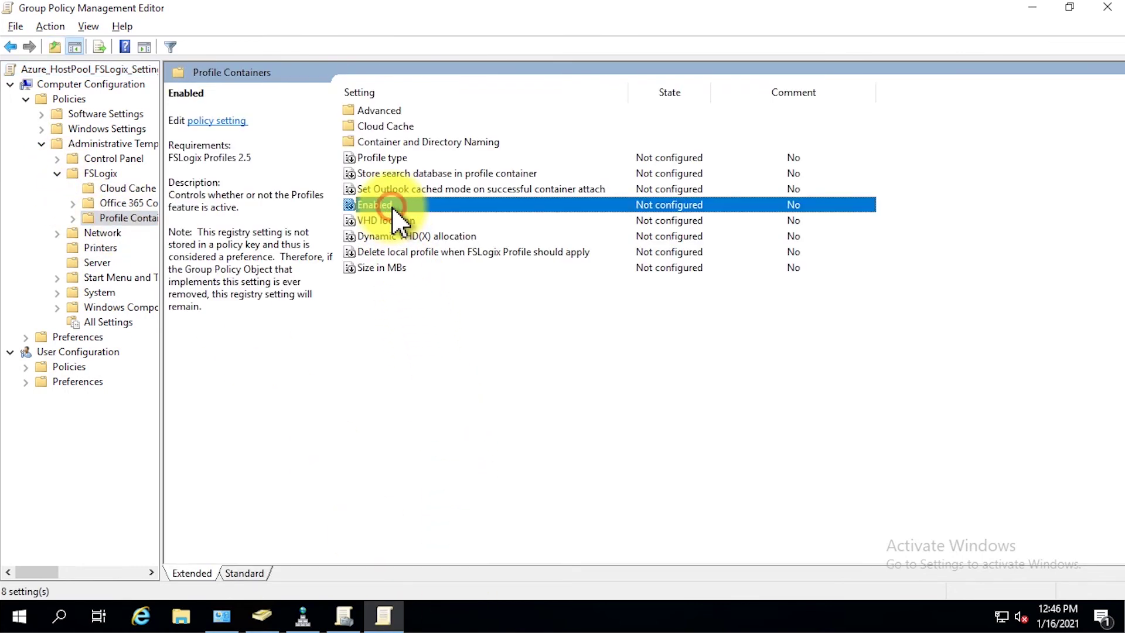
double_click(392, 206)
left_click(97, 146)
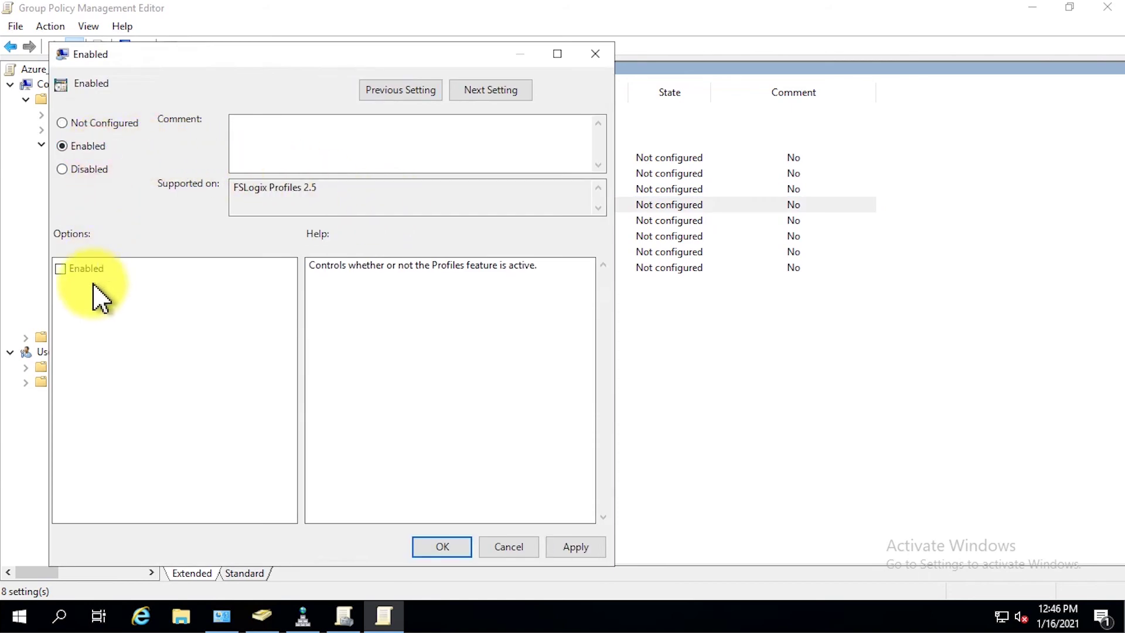
left_click(61, 269)
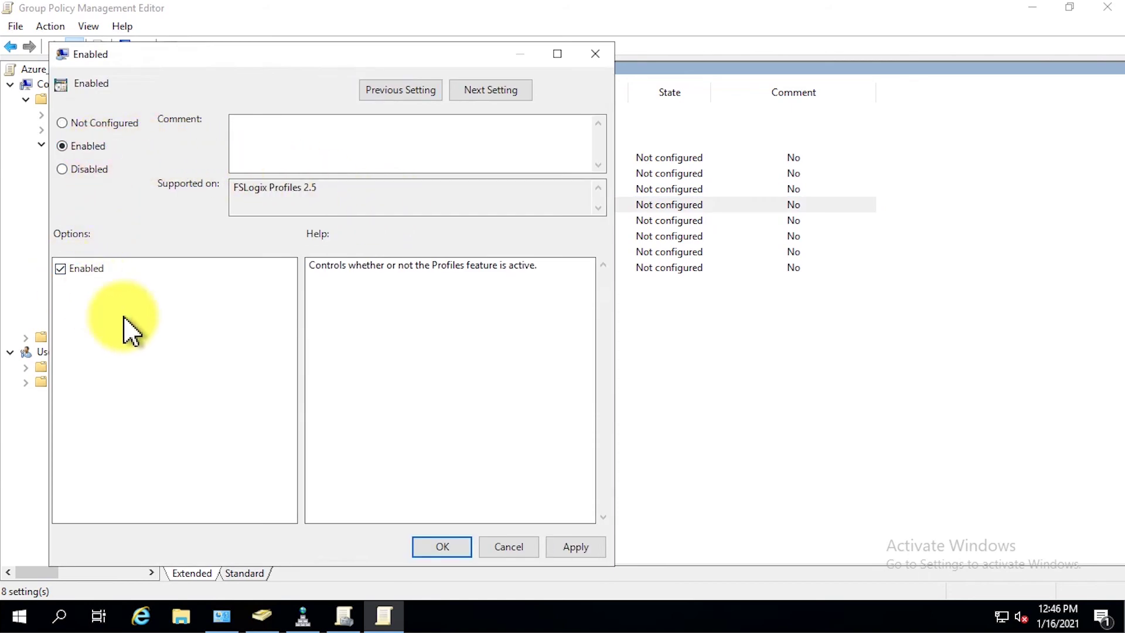
left_click(441, 546)
- Enable the Size in MBs policy with a 10240 MB container size
double_click(420, 265)
left_click(117, 168)
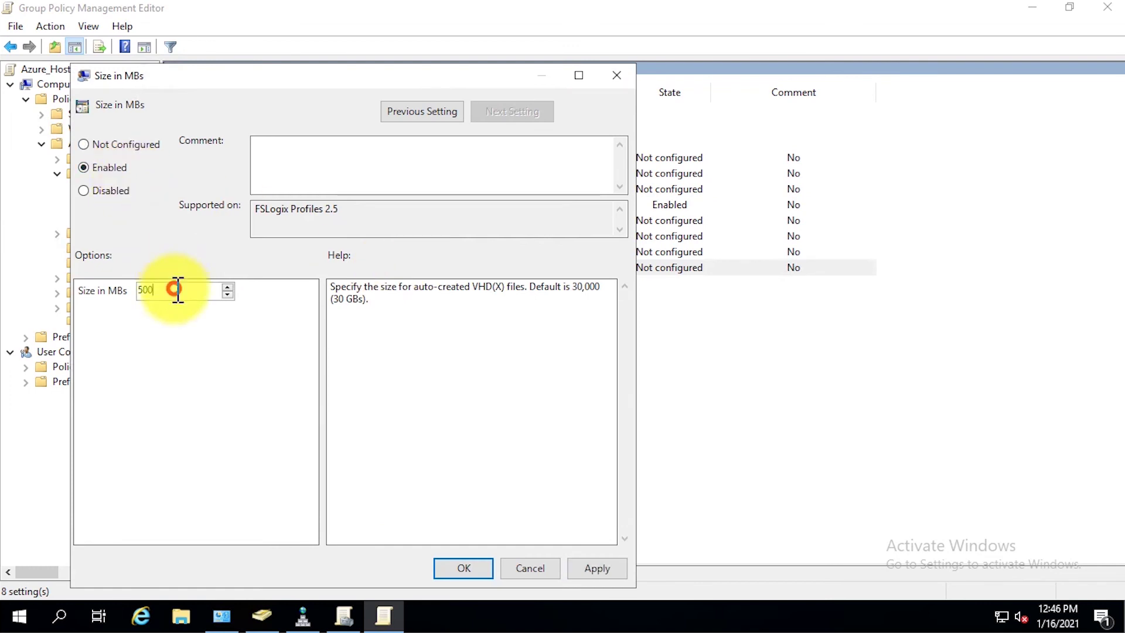
double_click(176, 290)
type("1024")
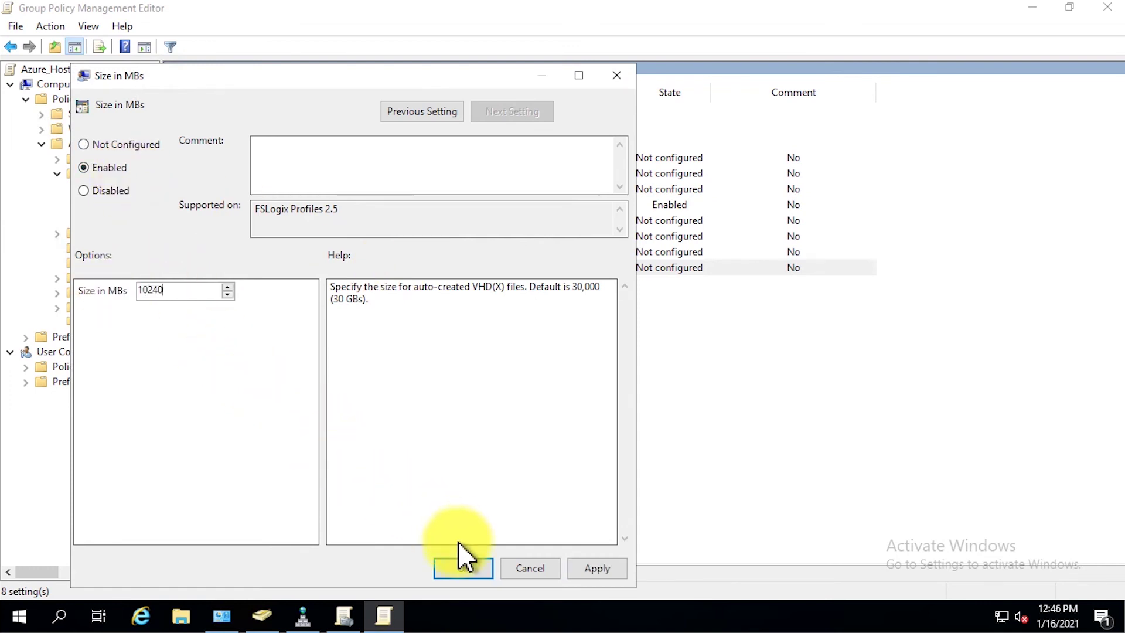
left_click(473, 575)
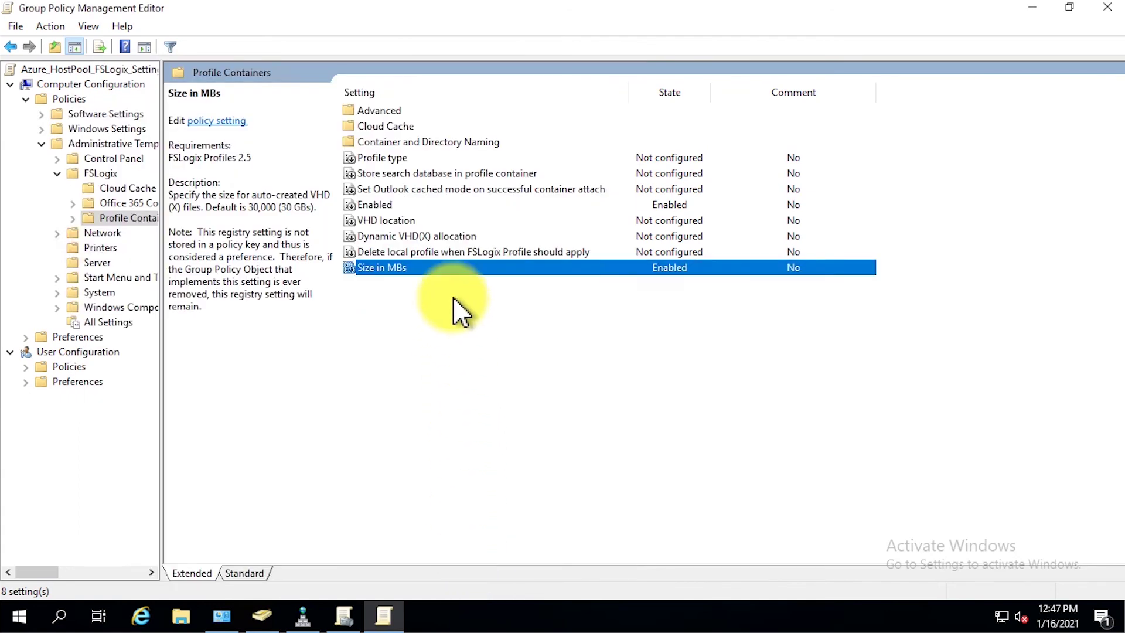
- Enable VHD location with the path \\UPDServer.dino9021.com\HostPool
left_click(423, 221)
double_click(423, 219)
left_click(151, 206)
left_click(221, 352)
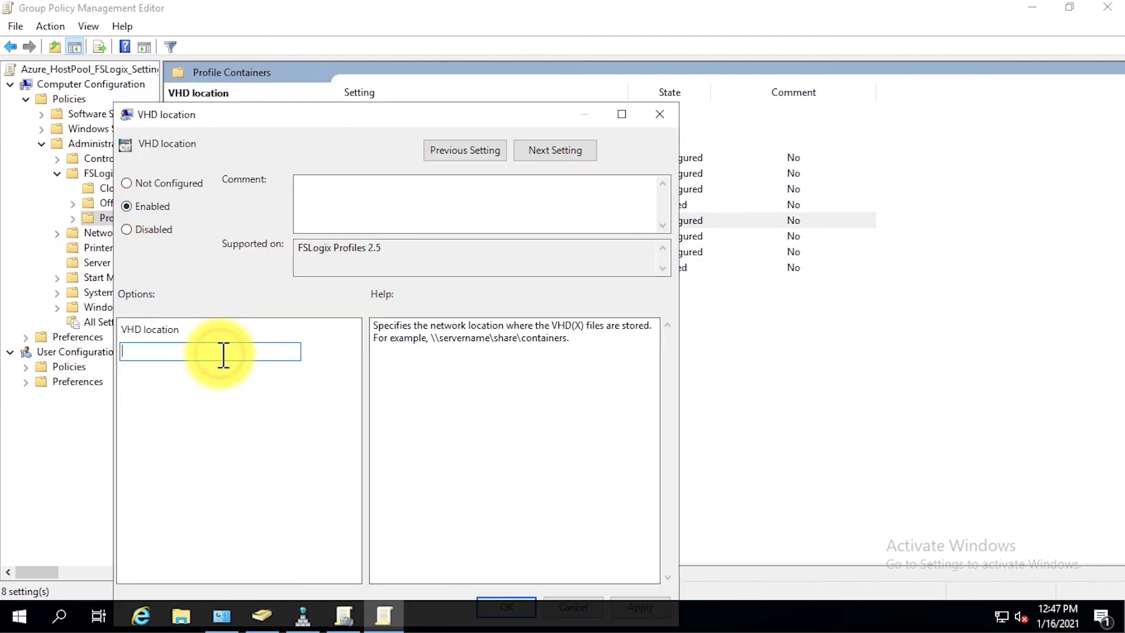
type("\\")
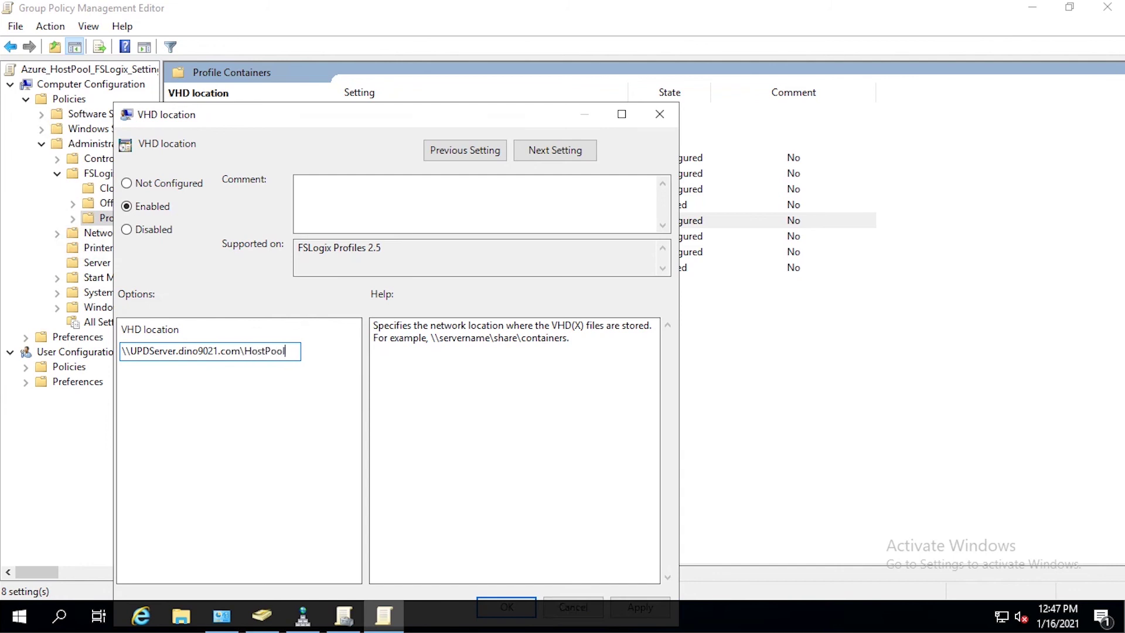
left_click_drag(293, 117, 395, 39)
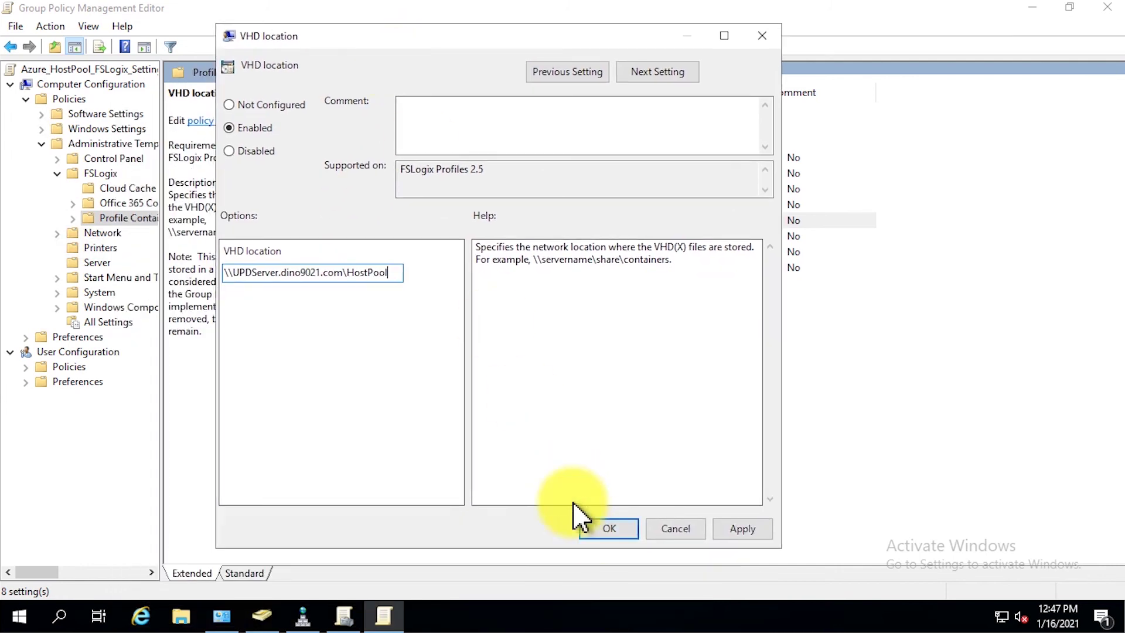
left_click(603, 535)
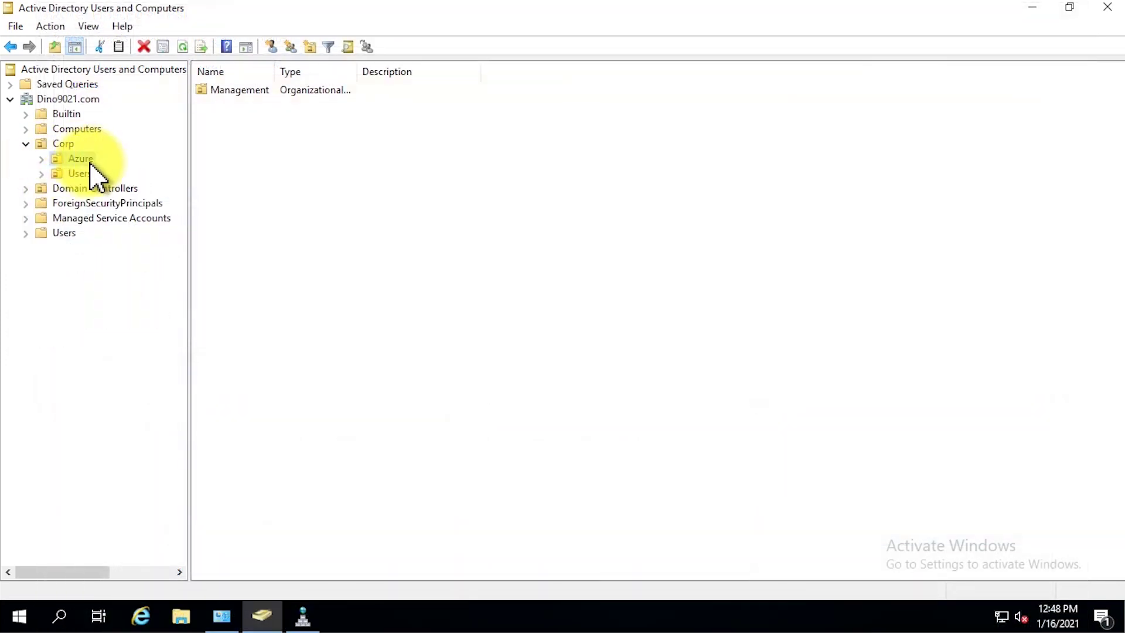
- Create a new organizational unit named WVD under the Azure OU
right_click(90, 162)
mouse_move(196, 243)
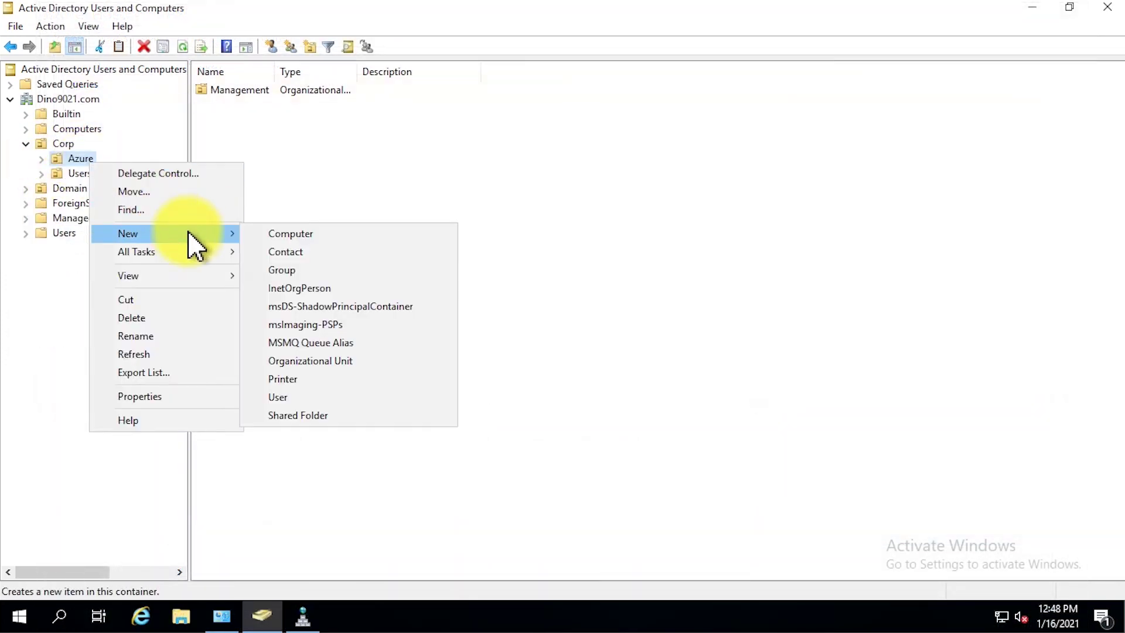
left_click(421, 361)
type("WVD")
key("Return")
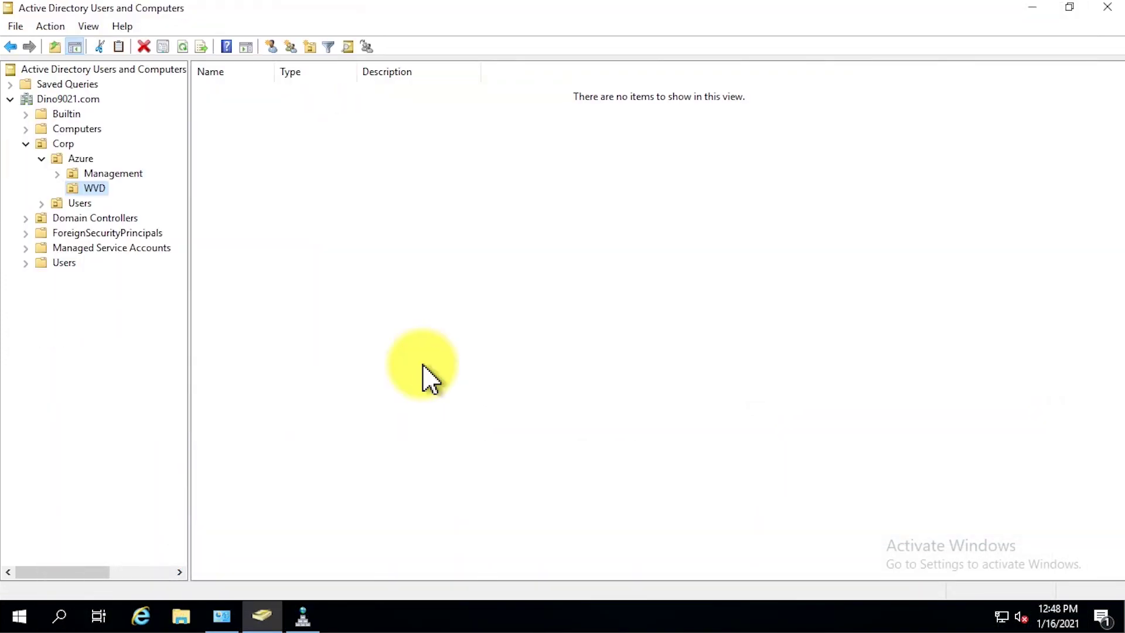
- Create a HostPool organizational unit inside the WVD OU
right_click(102, 190)
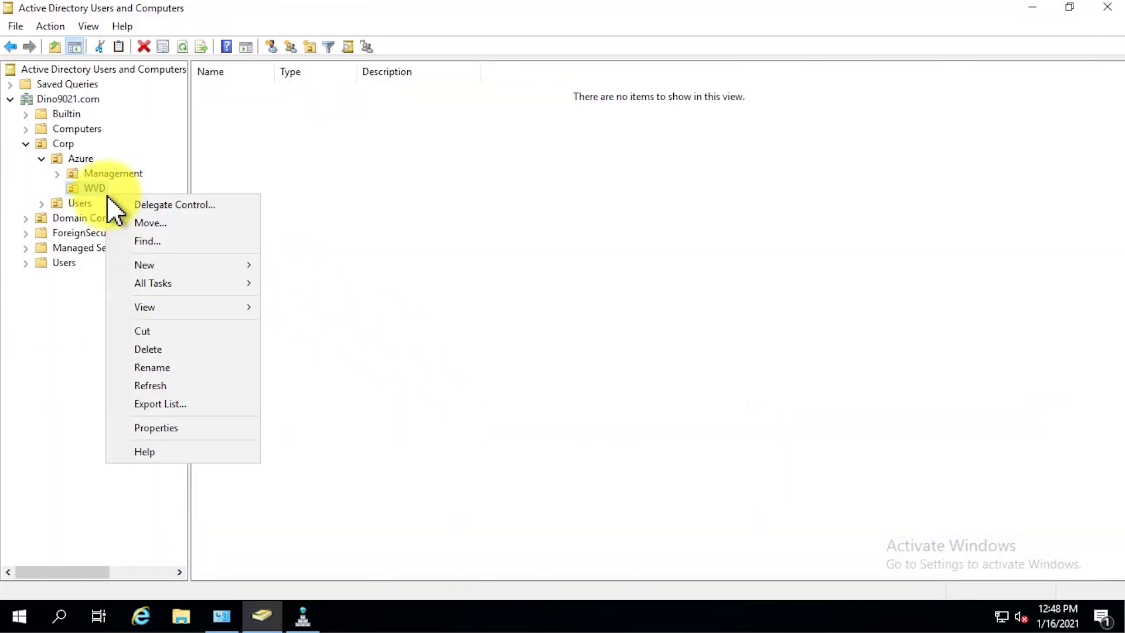
mouse_move(181, 265)
left_click(413, 394)
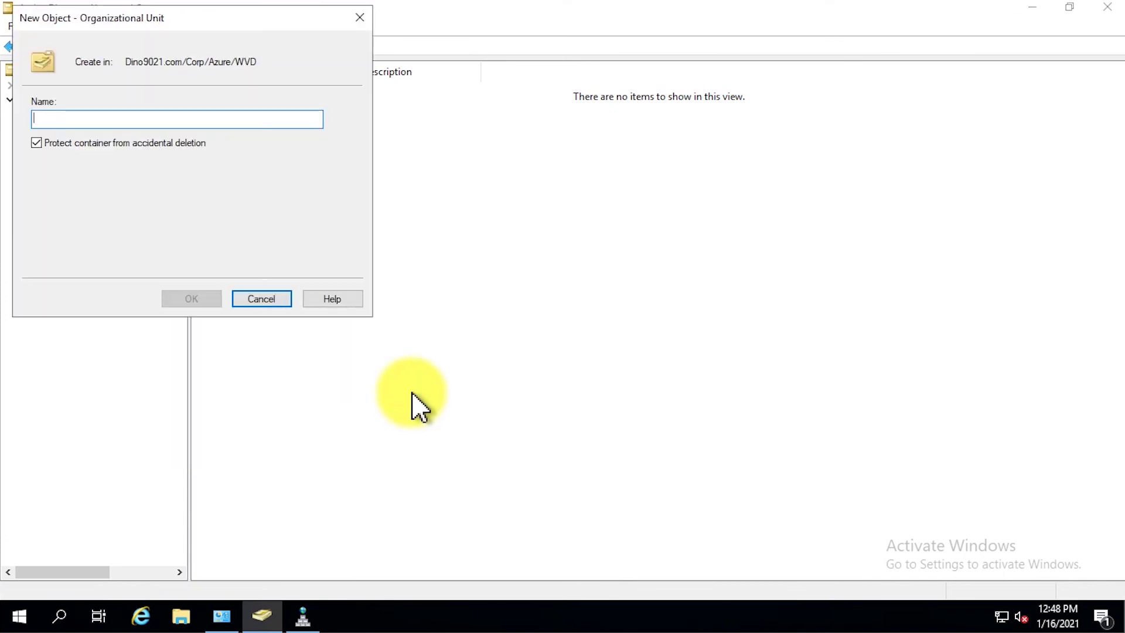
type("HostPool")
key("Return")
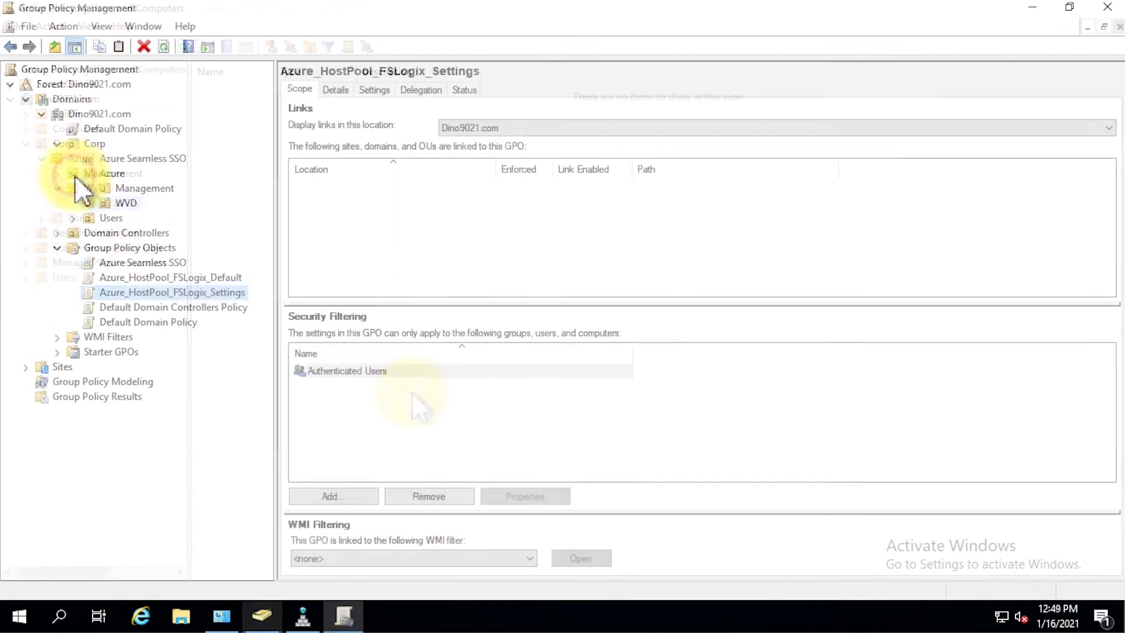
- Link Azure_HostPool_FSLogix_Default to WVD and Azure_HostPool_FSLogix_Settings to HostPool
left_click(134, 262)
left_click_drag(416, 146, 164, 202)
left_click(609, 344)
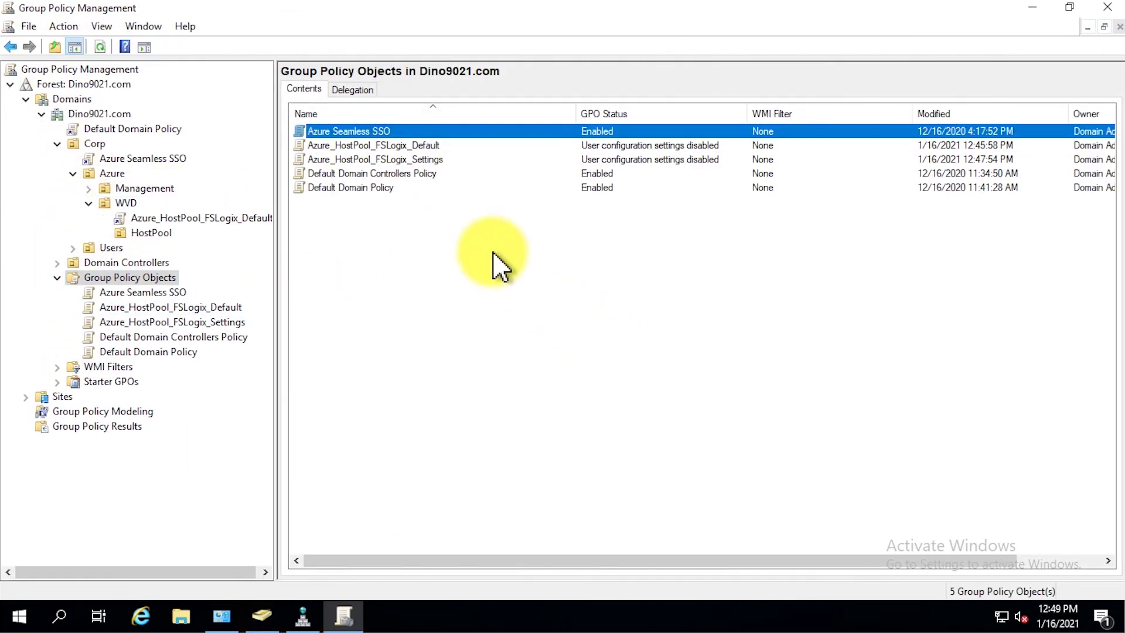
left_click(435, 160)
left_click_drag(434, 164, 200, 239)
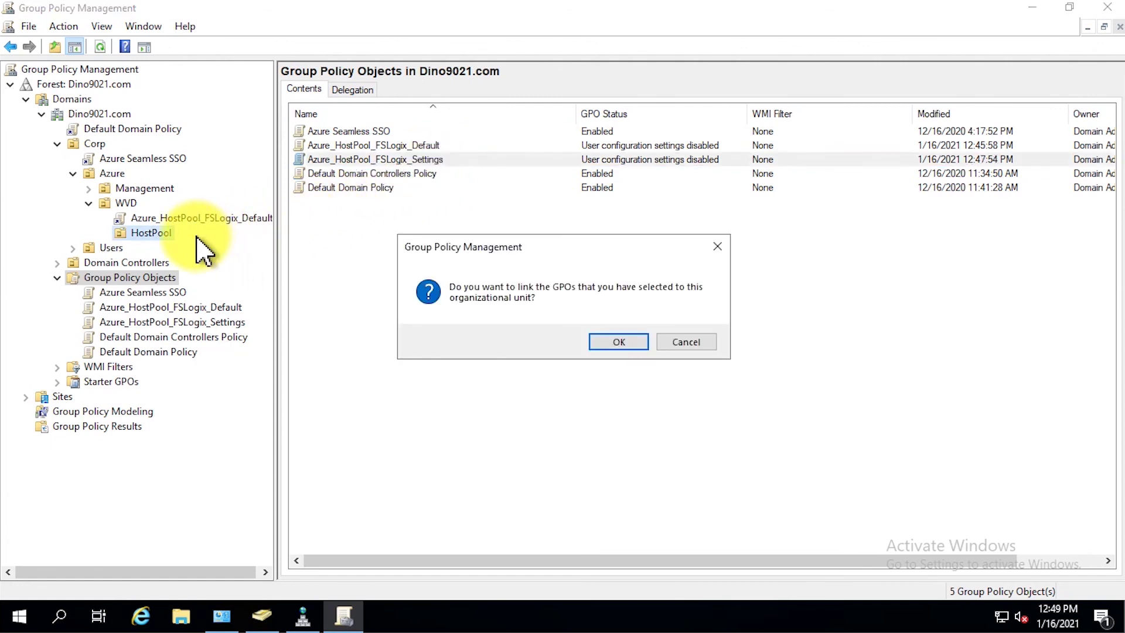
left_click(608, 346)
- Review the GPOs the HostPool OU inherits on its Group Policy Inheritance tab
left_click(151, 232)
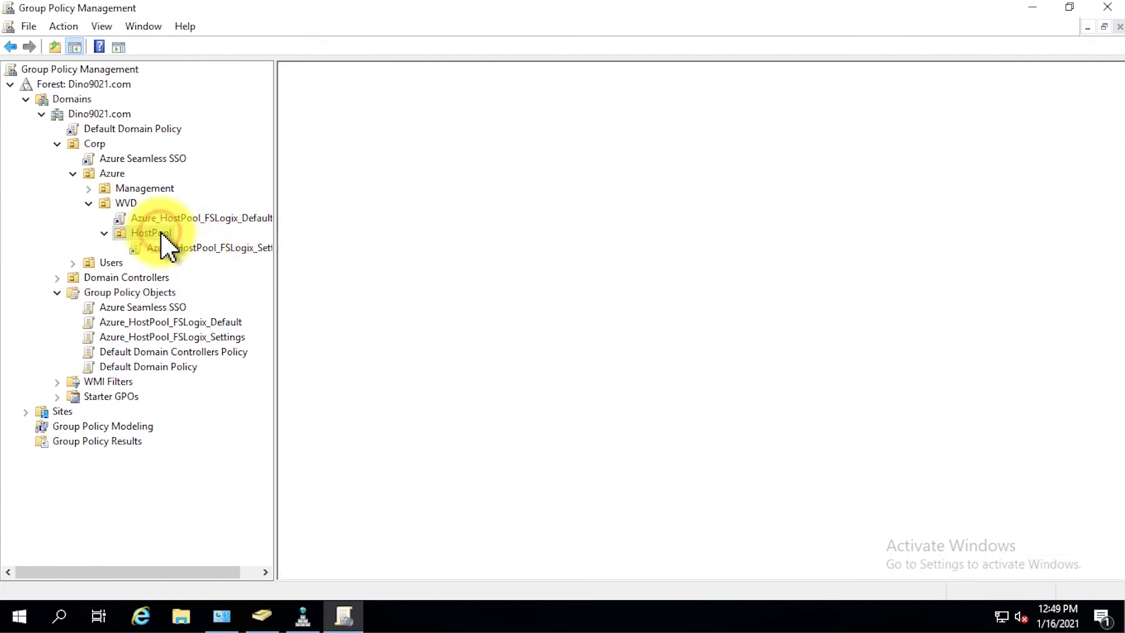
left_click(448, 89)
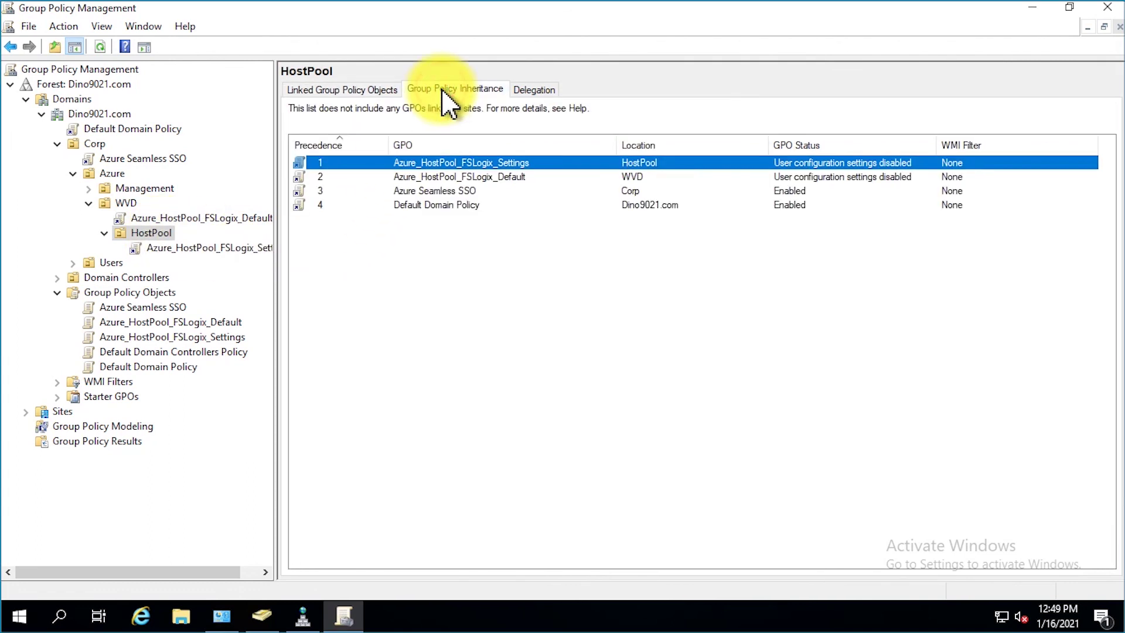
left_click(756, 313)
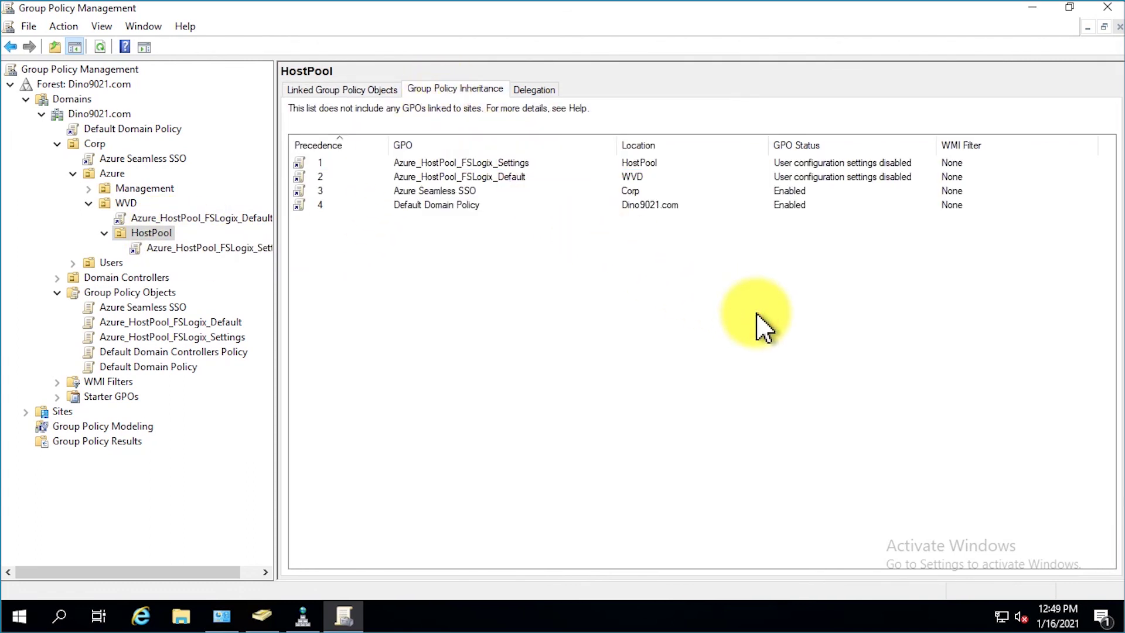